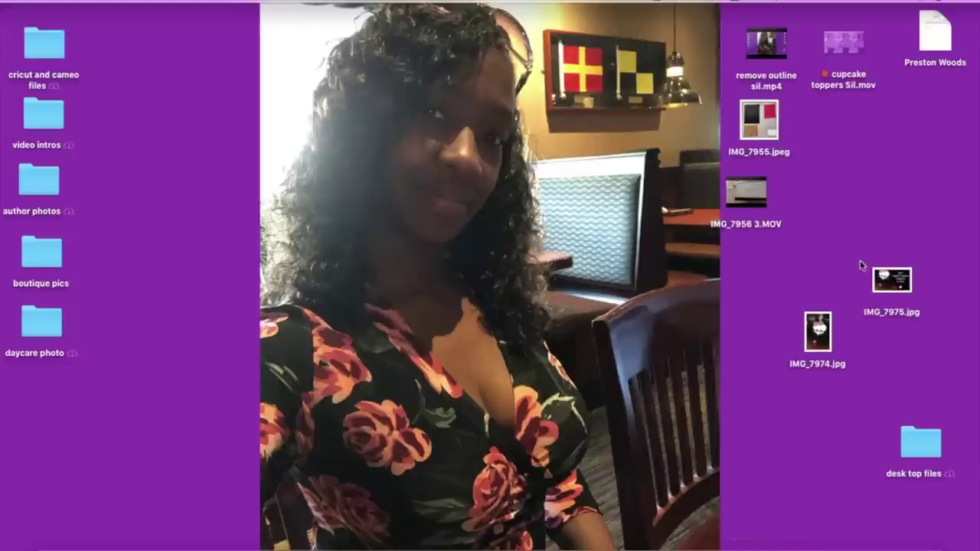
Step: Launch Cricut Design Space and browse to the afro folder inside "cricut and cameo files" for an image upload
click(733, 2)
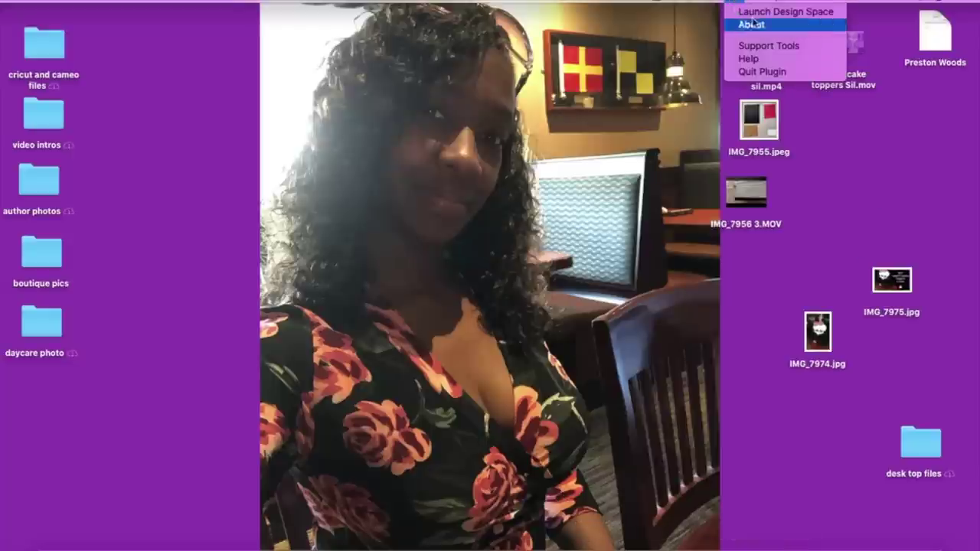
click(764, 14)
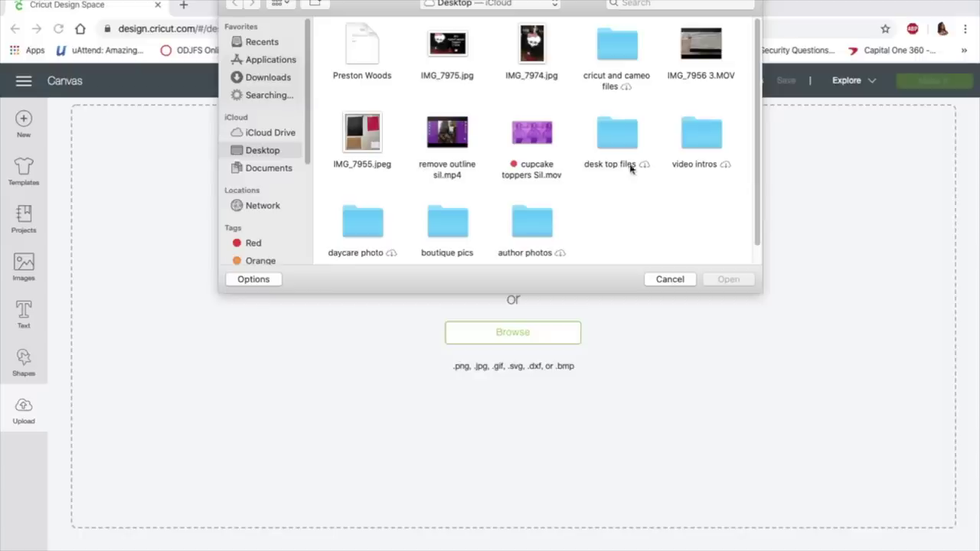
scroll(580, 168, down, 1)
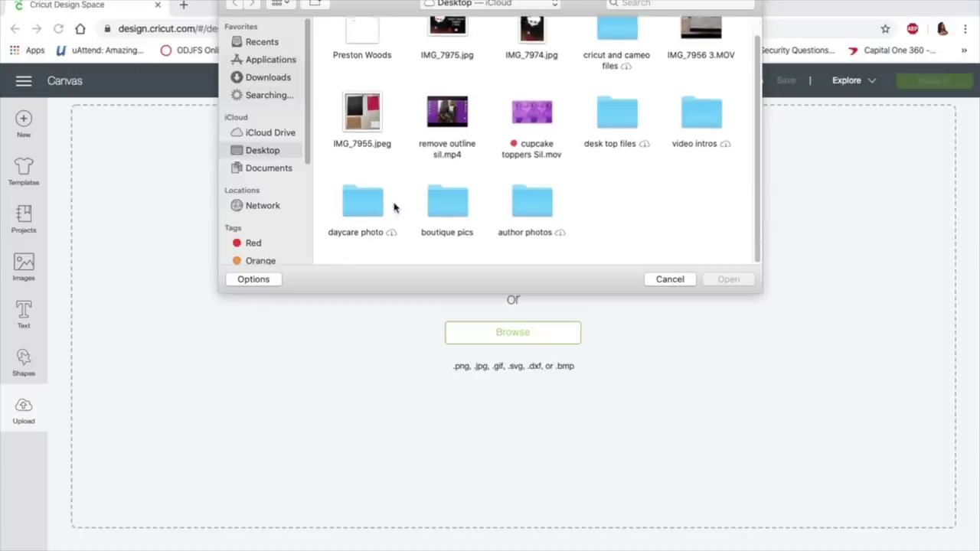
scroll(459, 212, up, 1)
double_click(615, 59)
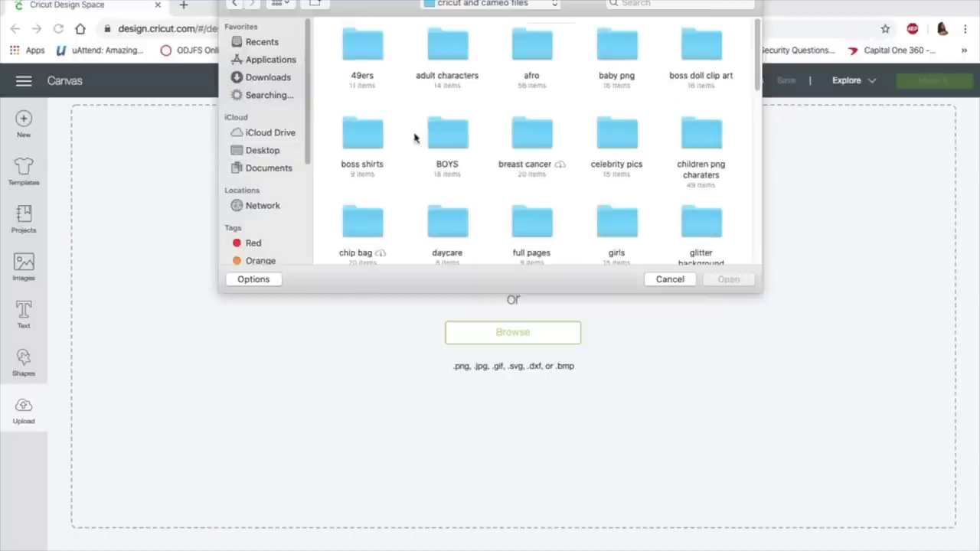
double_click(531, 47)
click(531, 46)
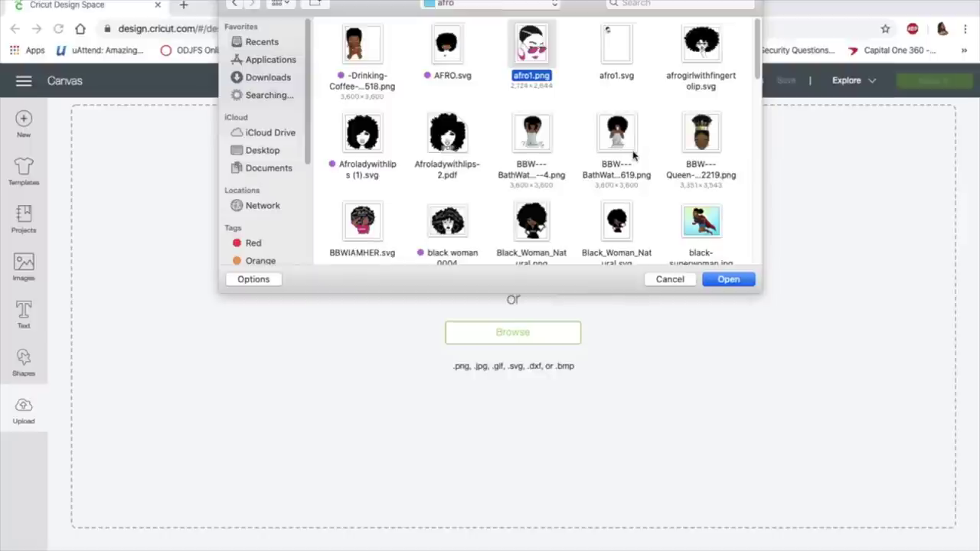
Step: Choose "Reesha pink lightskin.png" from the afro folder and load it as the image to upload
scroll(633, 156, down, 4)
scroll(633, 156, down, 7)
scroll(633, 156, down, 6)
scroll(633, 156, down, 7)
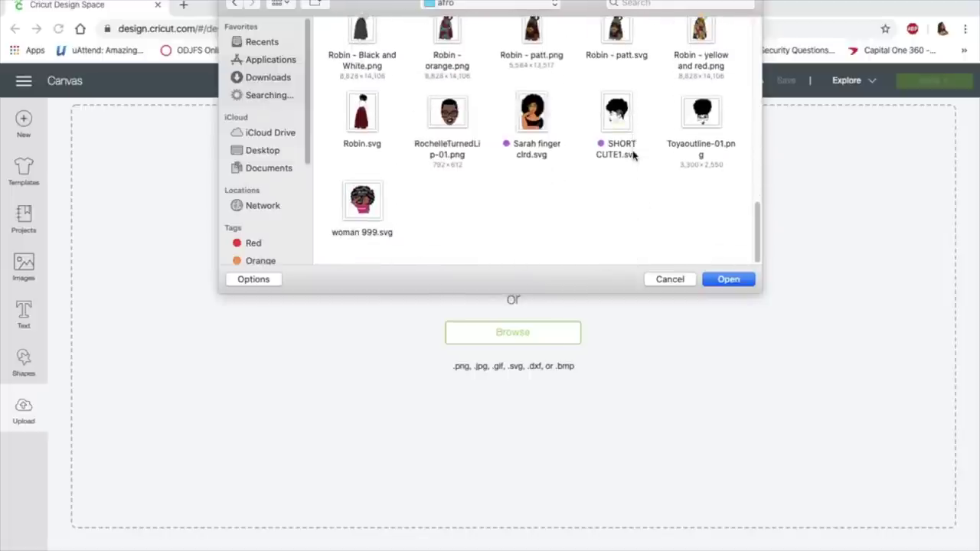
scroll(633, 156, up, 5)
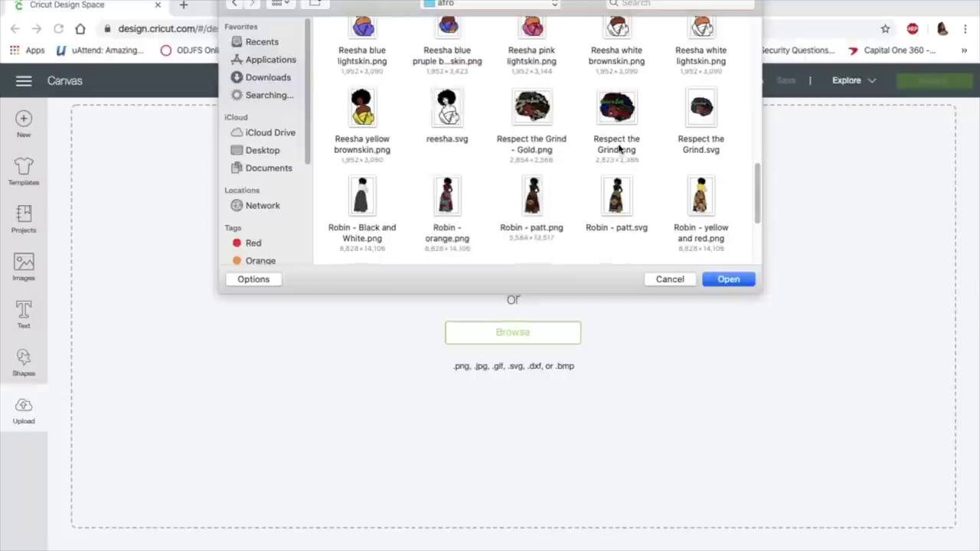
scroll(619, 149, up, 1)
scroll(620, 149, up, 3)
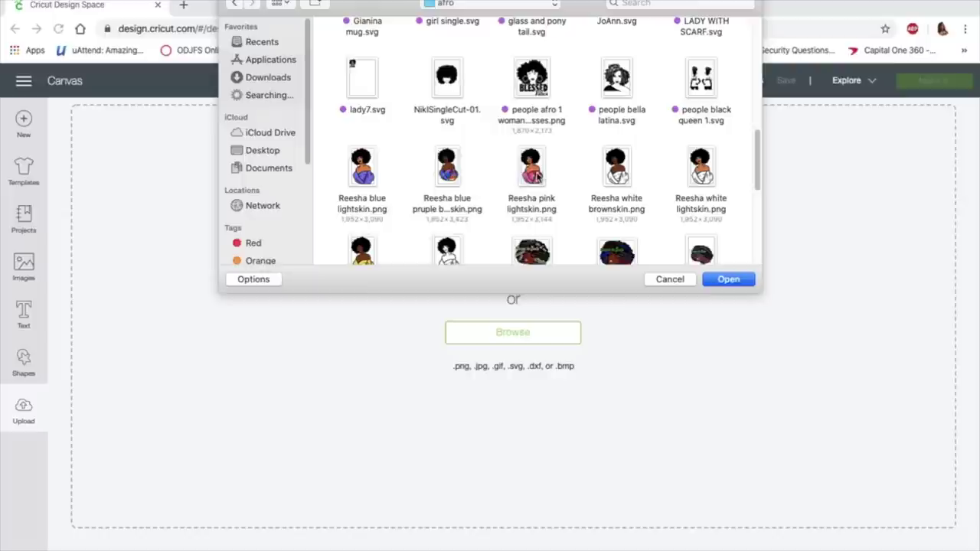
click(536, 174)
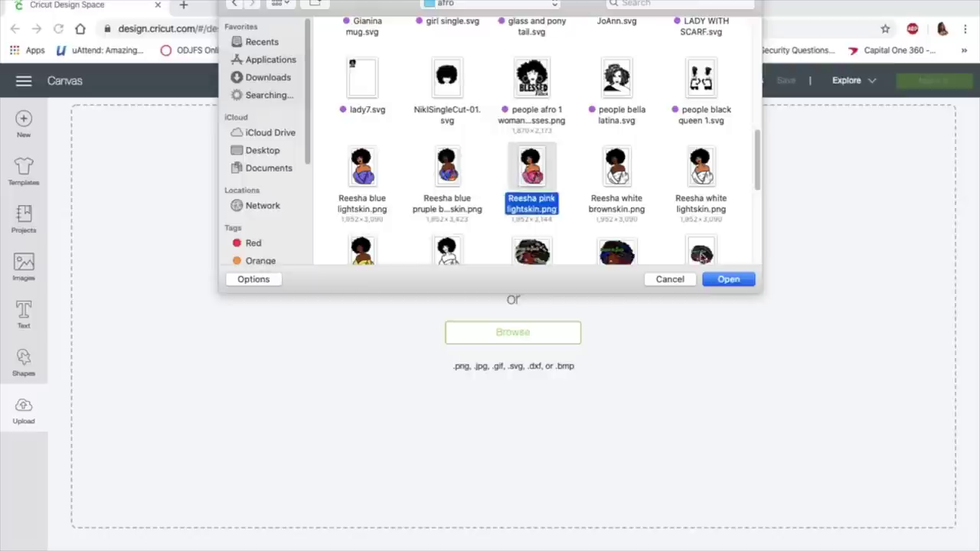
click(739, 279)
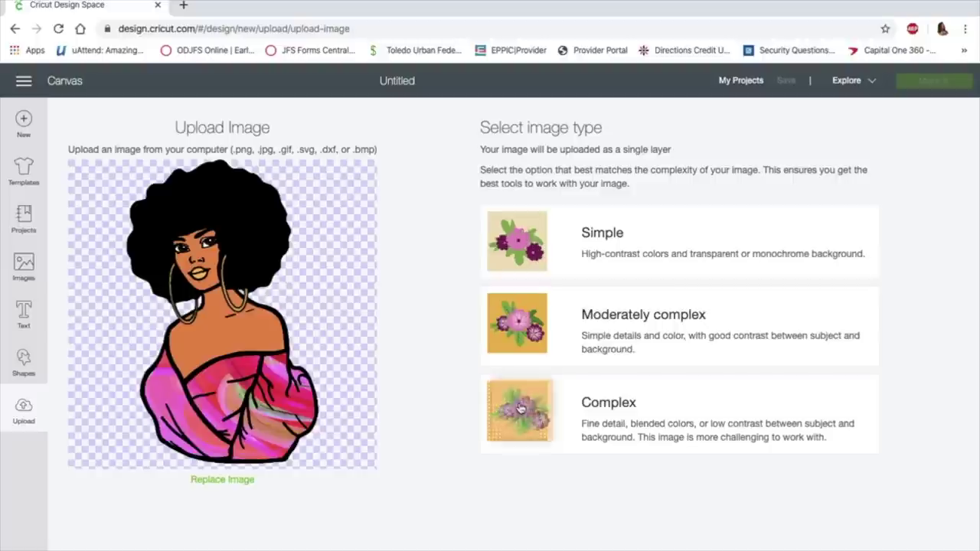
Step: Set the loaded woman image's type to Complex and finish uploading it without erasing any area
click(515, 433)
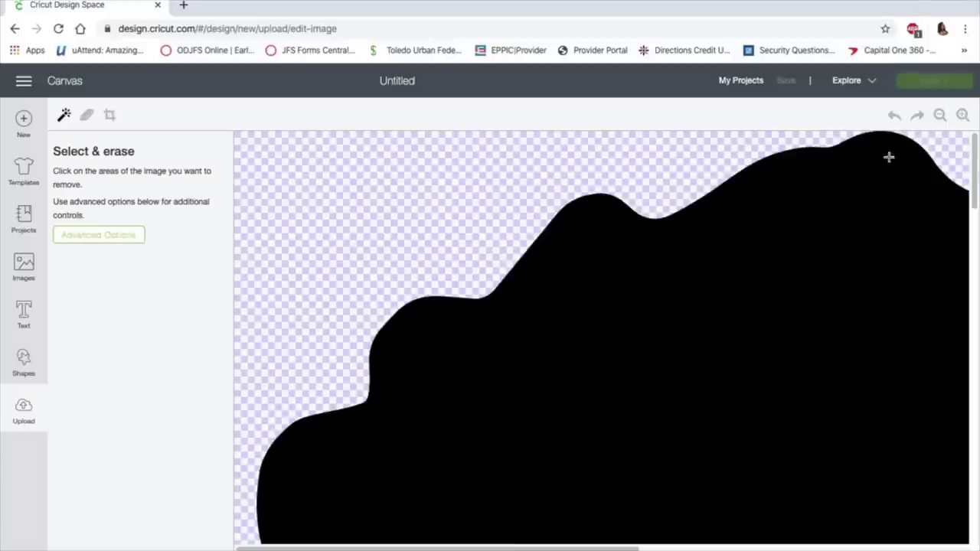
click(939, 116)
click(939, 115)
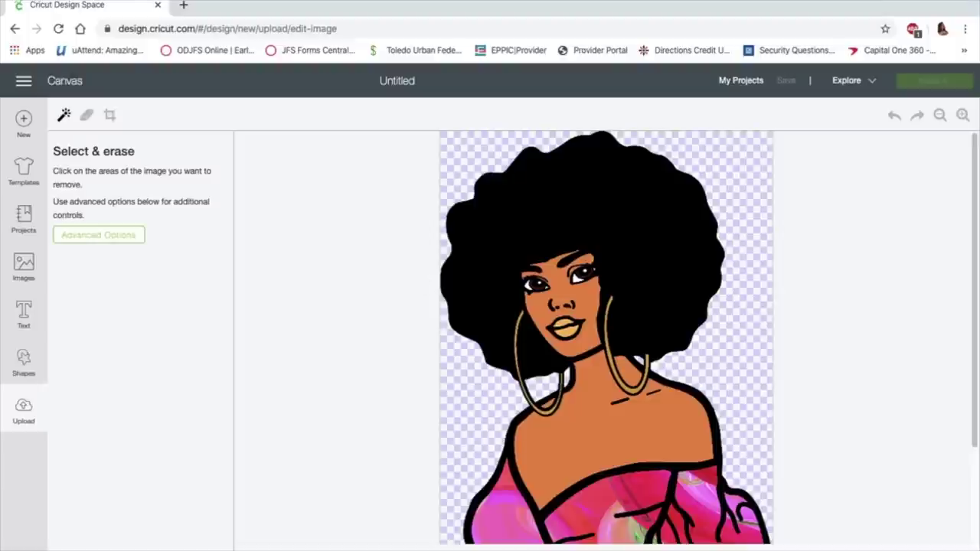
click(918, 544)
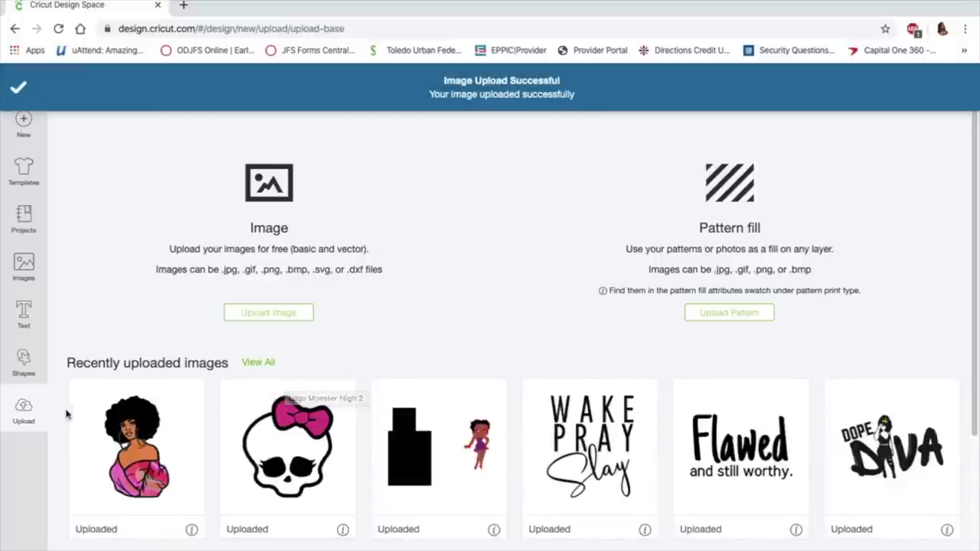
Step: Start another image upload and browse the computer for the file
click(24, 413)
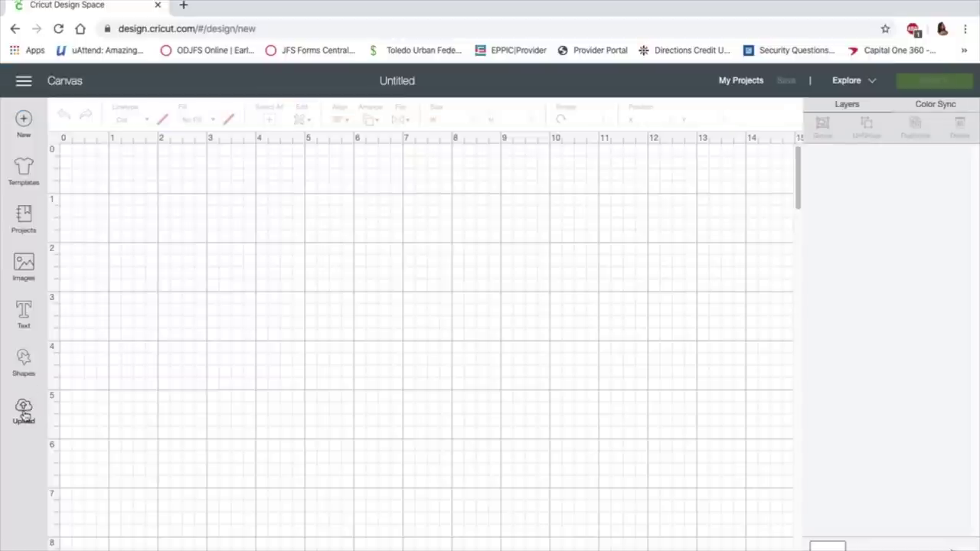
click(23, 413)
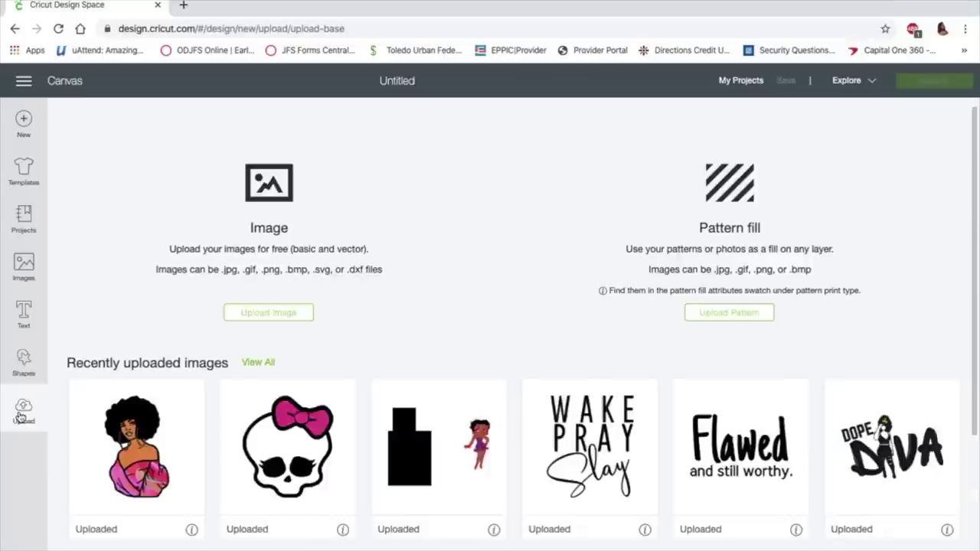
click(284, 316)
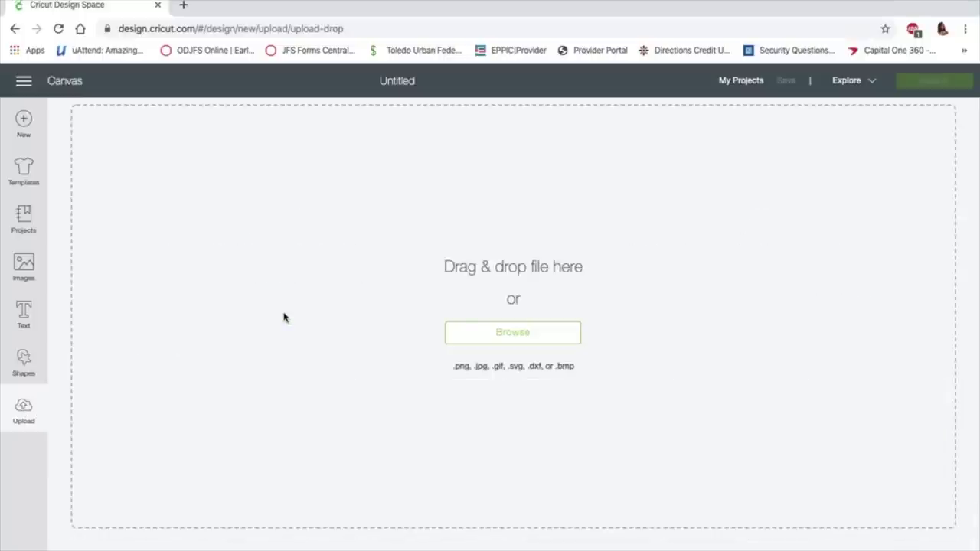
click(513, 333)
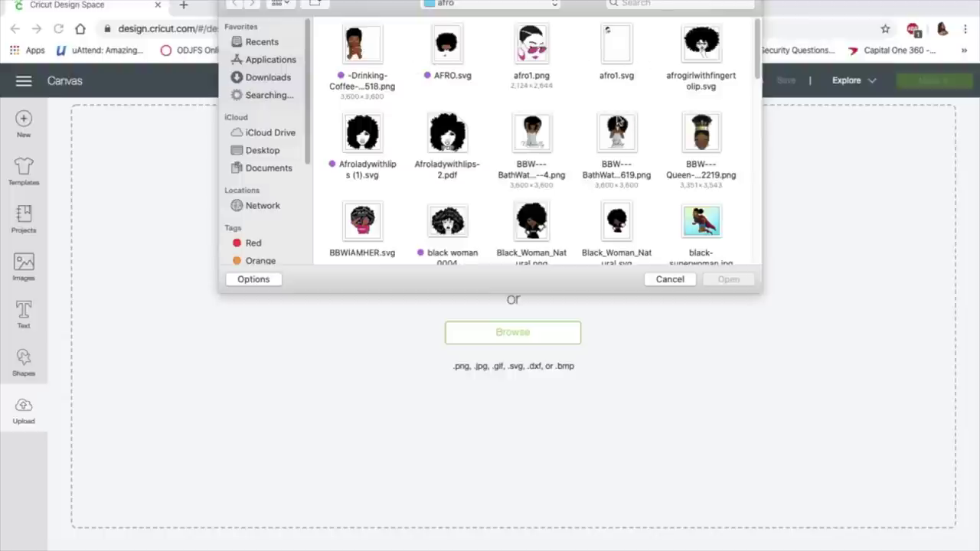
Step: Choose "Respect the Grind.png" from the afro folder and load it as the image to upload
scroll(541, 135, down, 2)
scroll(540, 135, down, 2)
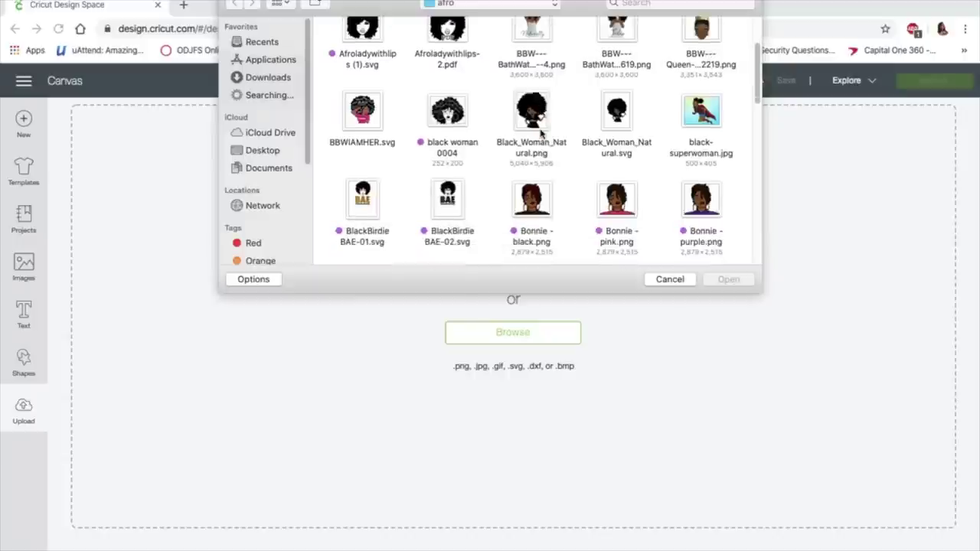
scroll(541, 135, down, 4)
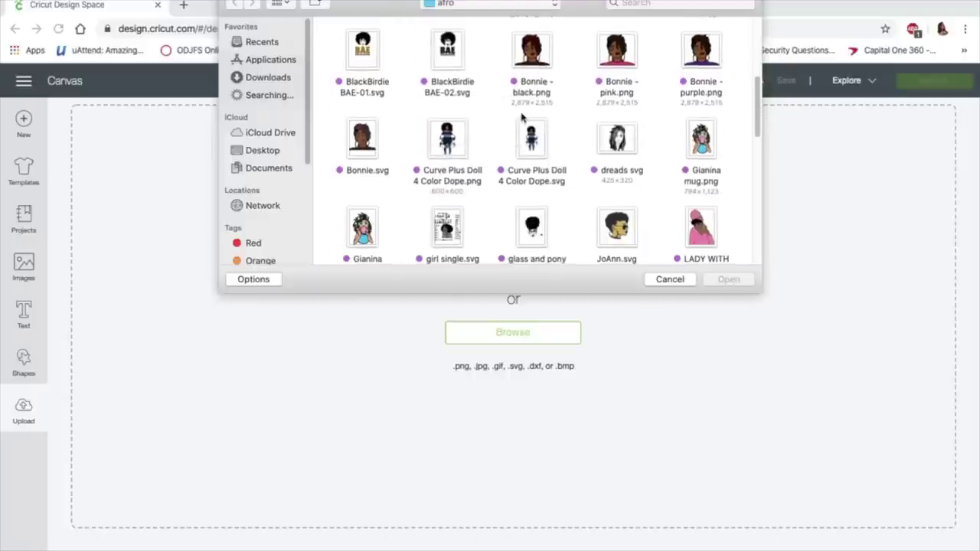
scroll(521, 117, down, 2)
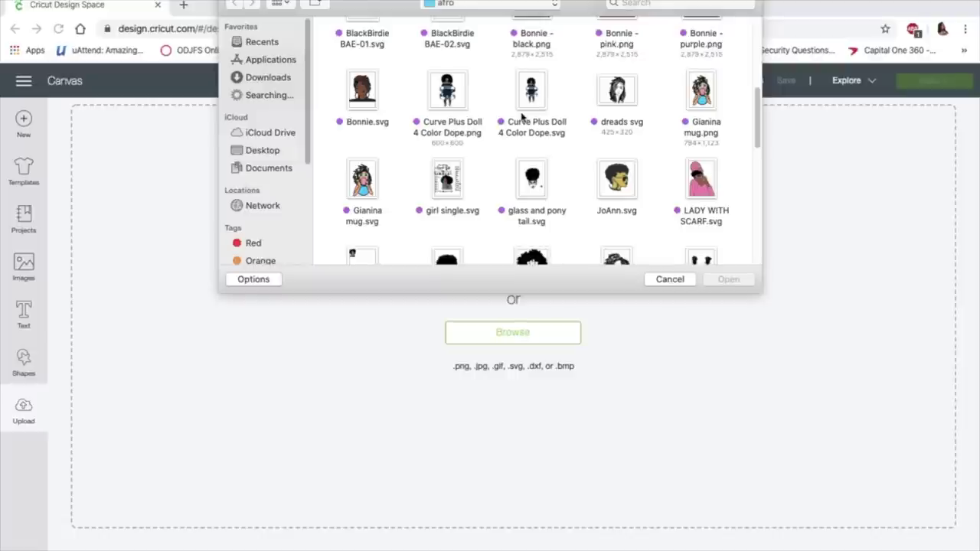
scroll(521, 117, down, 3)
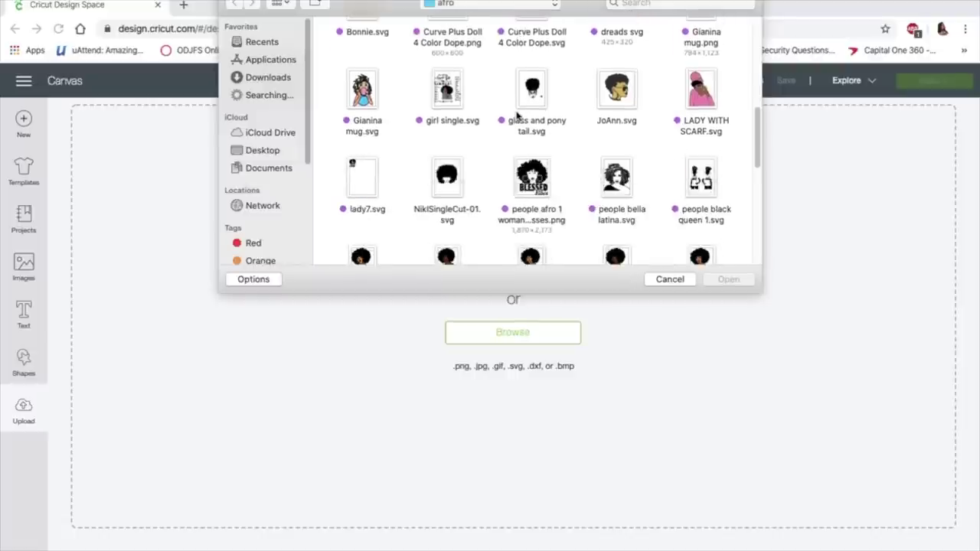
scroll(518, 115, down, 6)
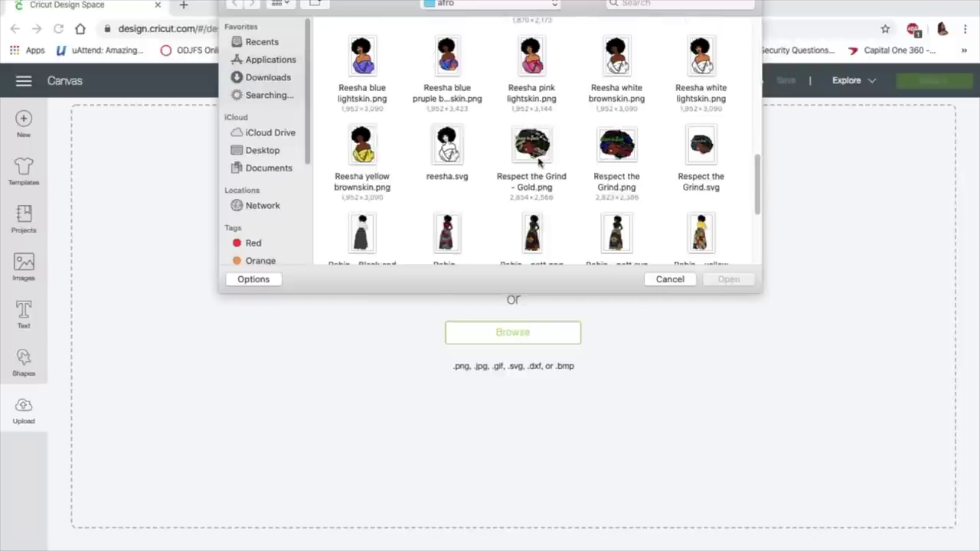
scroll(612, 161, down, 3)
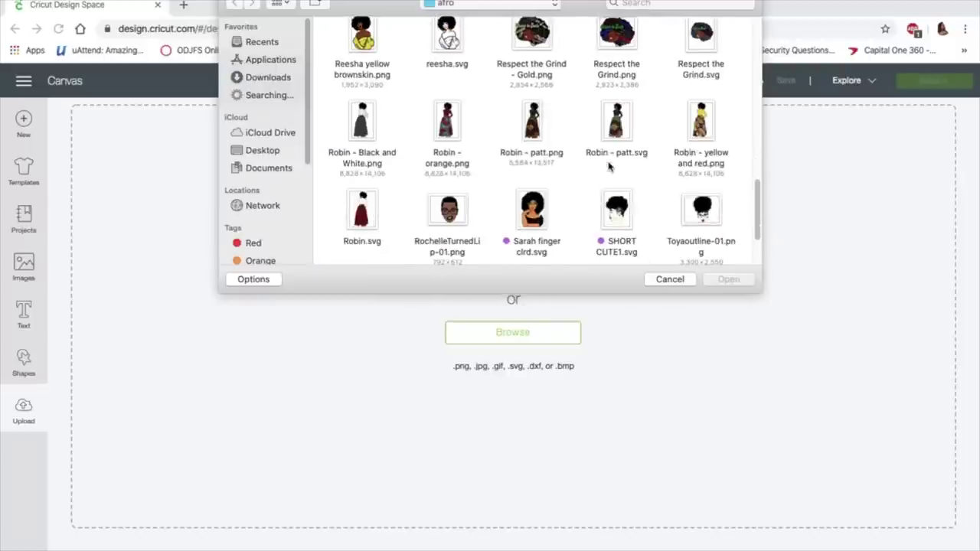
scroll(607, 166, up, 1)
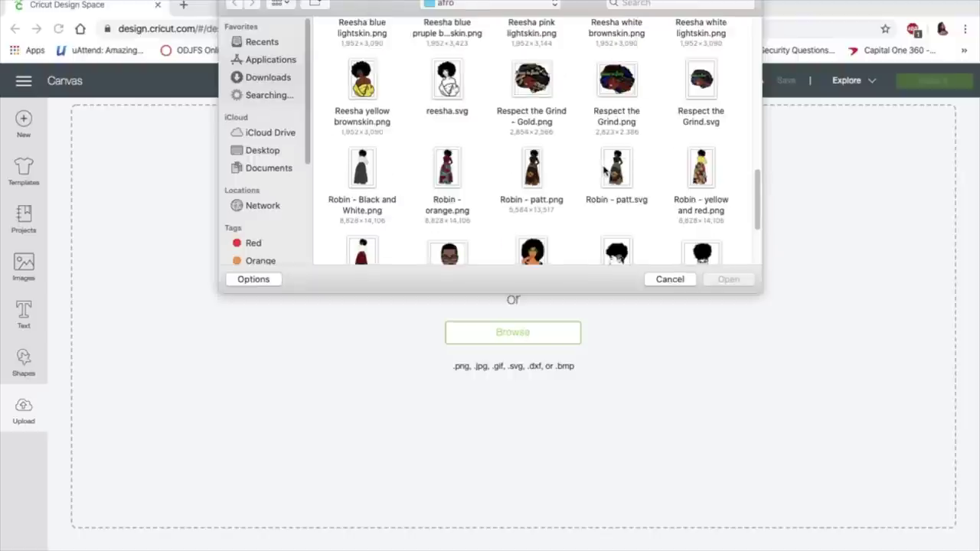
click(613, 82)
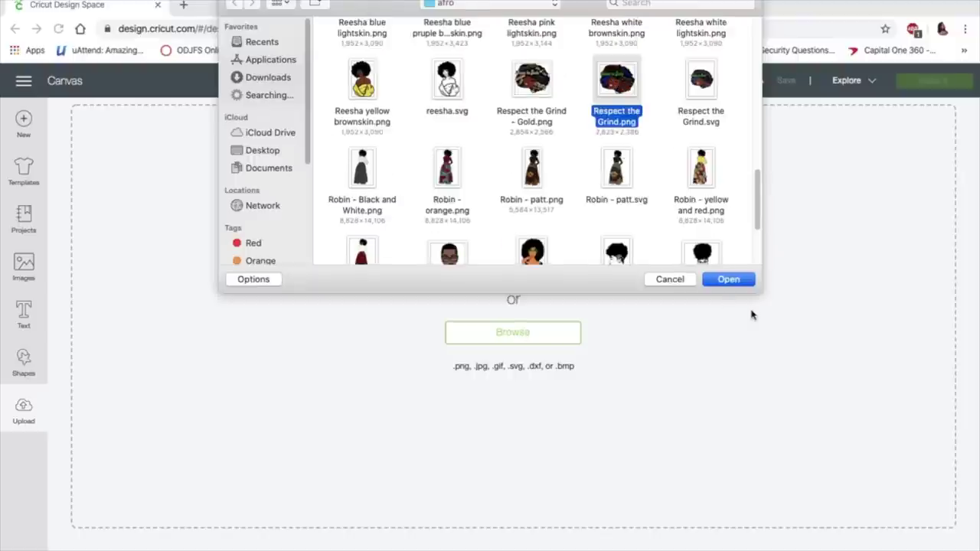
click(739, 284)
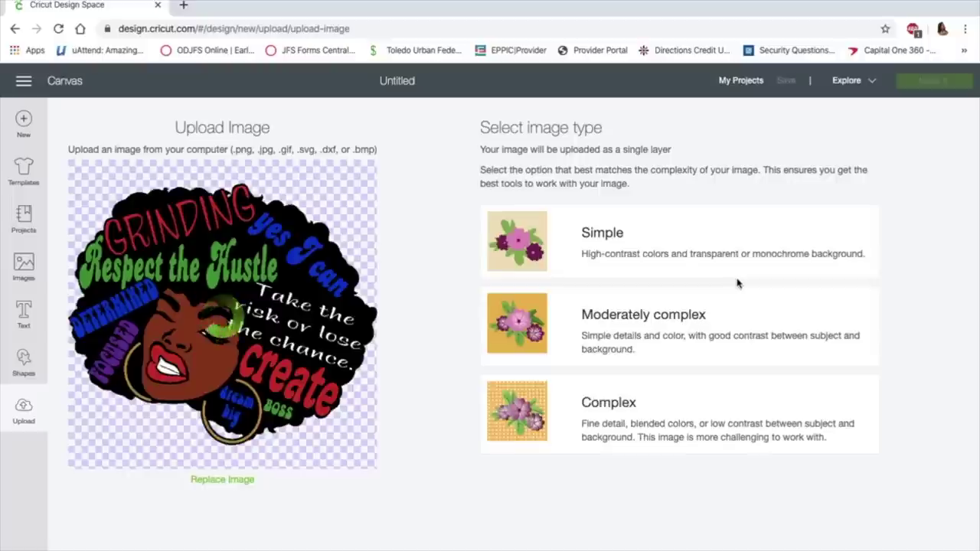
Step: Set the Respect the Grind image's type to Complex and upload it without erasing any area
click(500, 416)
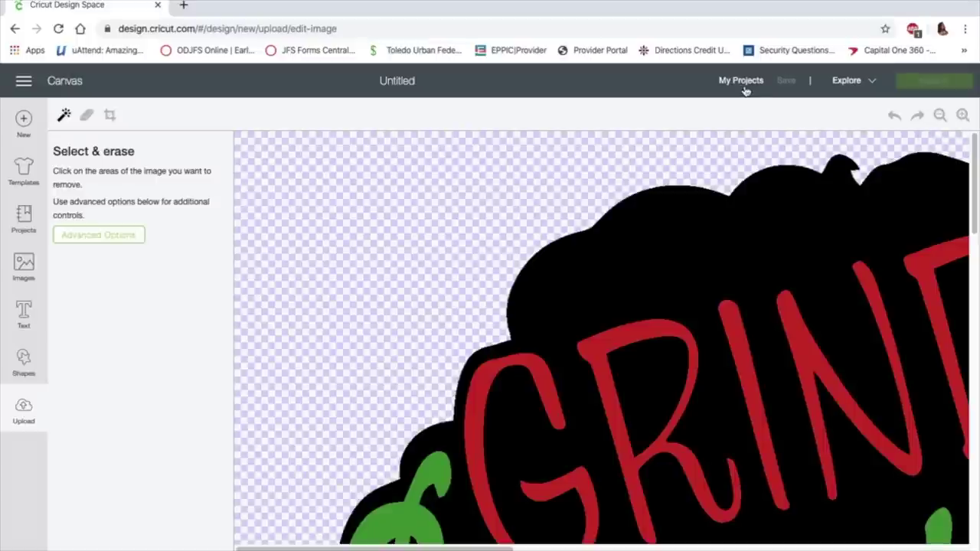
click(940, 115)
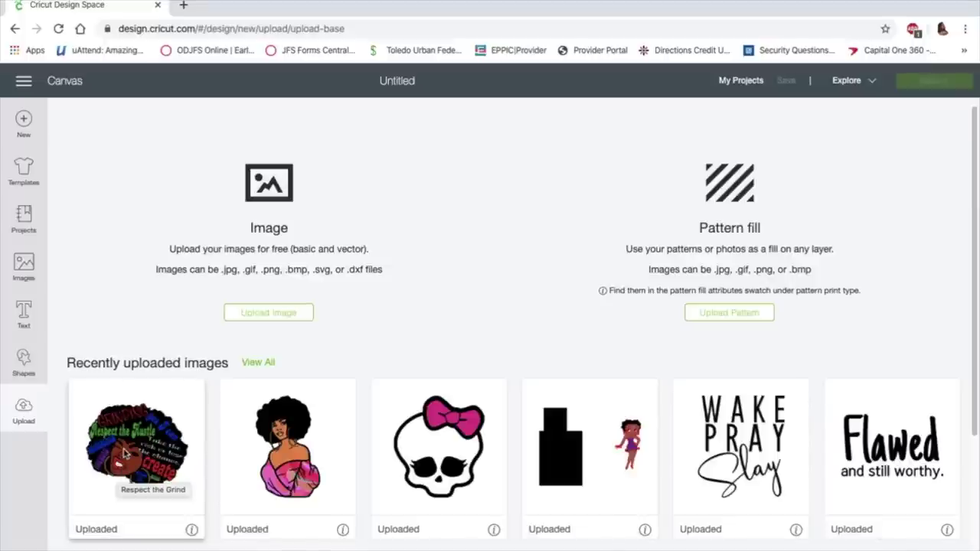
Step: Insert the uploaded Respect the Grind image on the canvas and set its width to 4.5 inches
click(154, 442)
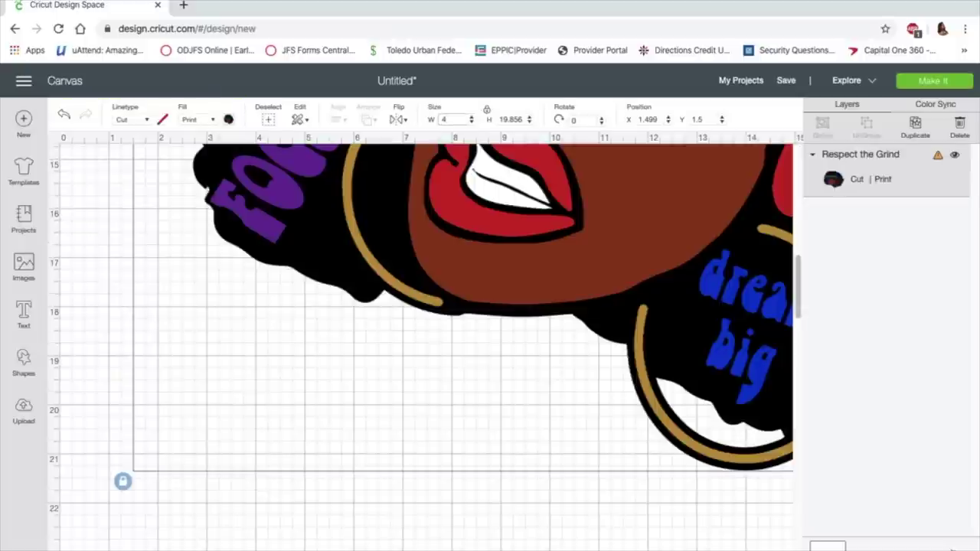
click(452, 120)
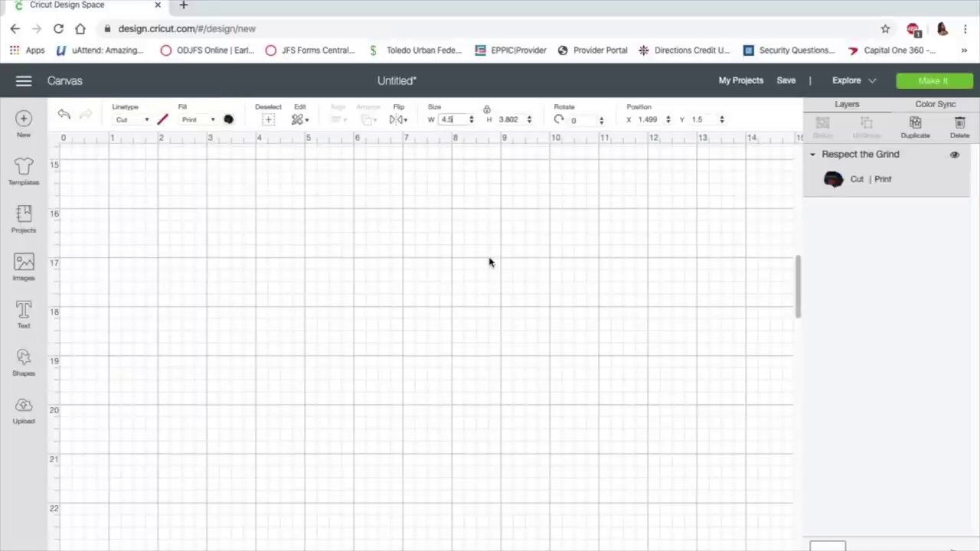
scroll(490, 263, up, 10)
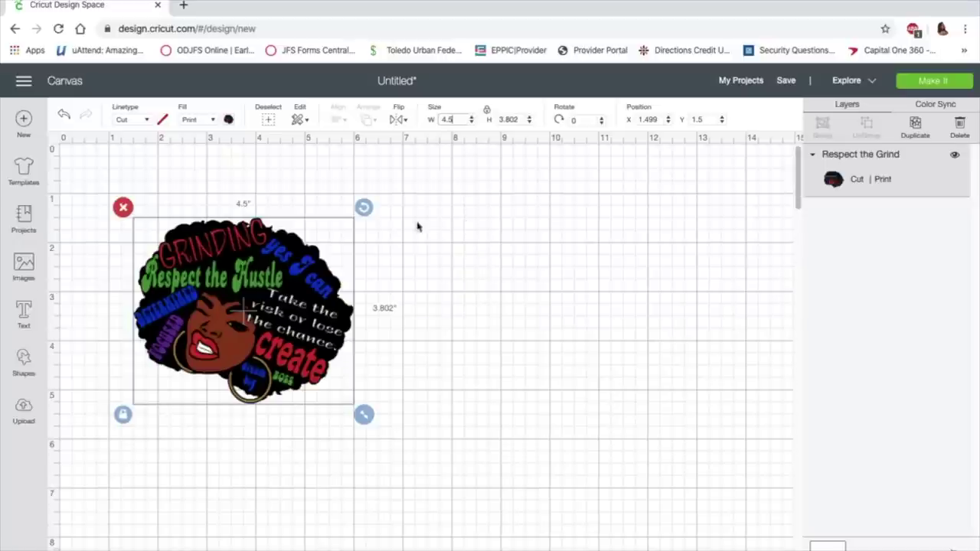
Step: Load "Shavon - Rainbow.png" from the lady folder as a new upload and set its image type to Complex
click(25, 411)
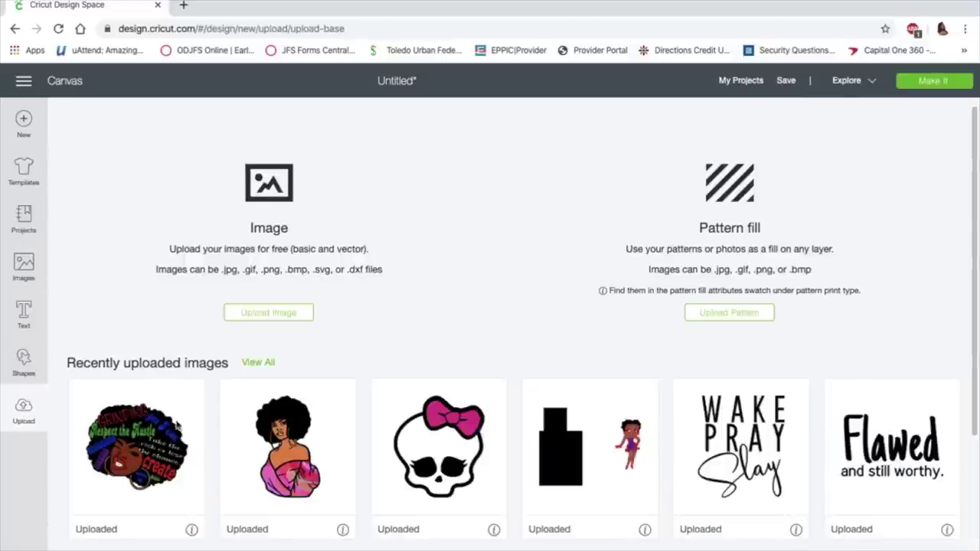
key(alt+Left)
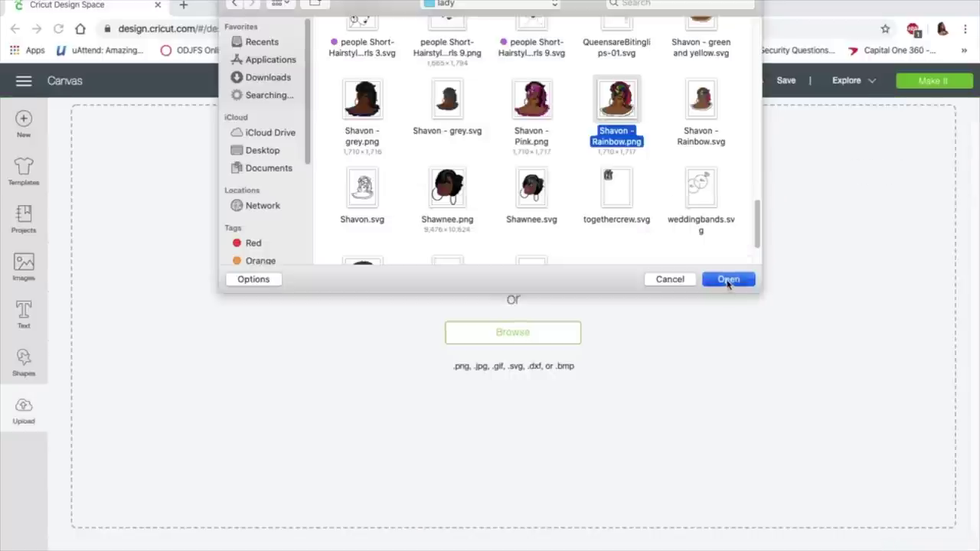
click(728, 280)
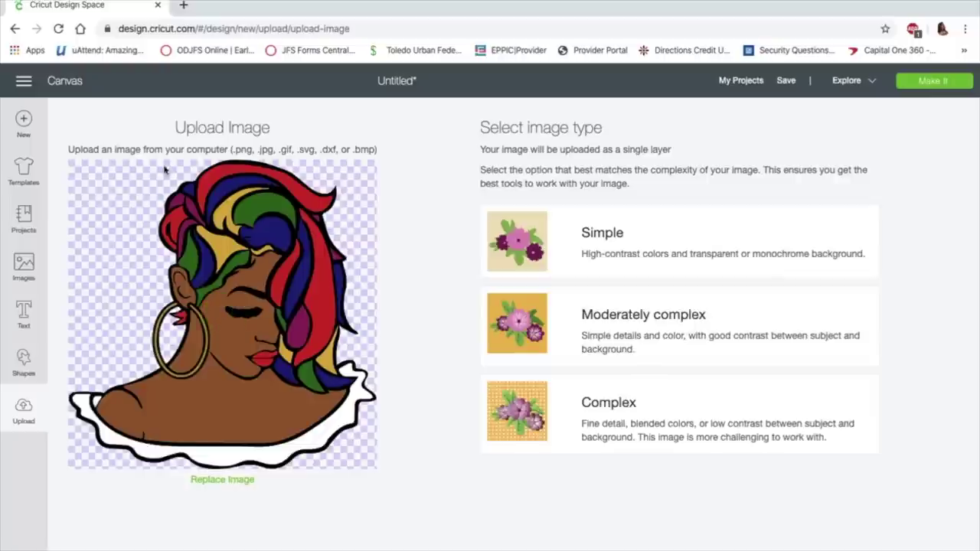
click(523, 422)
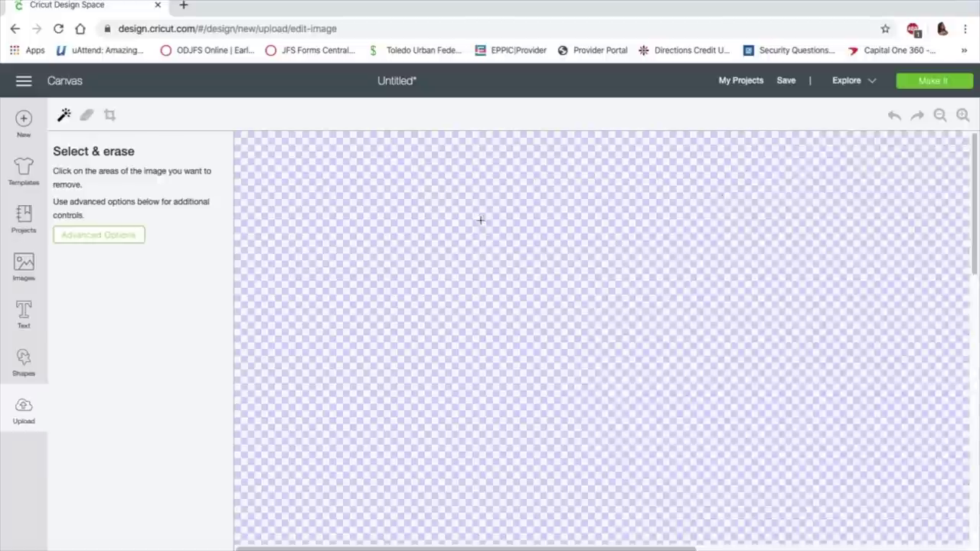
Step: Add the Shavon - Rainbow upload to the canvas at about X 1.3, Y 4.5, and move the Respect the Grind and Reesha images left
click(939, 115)
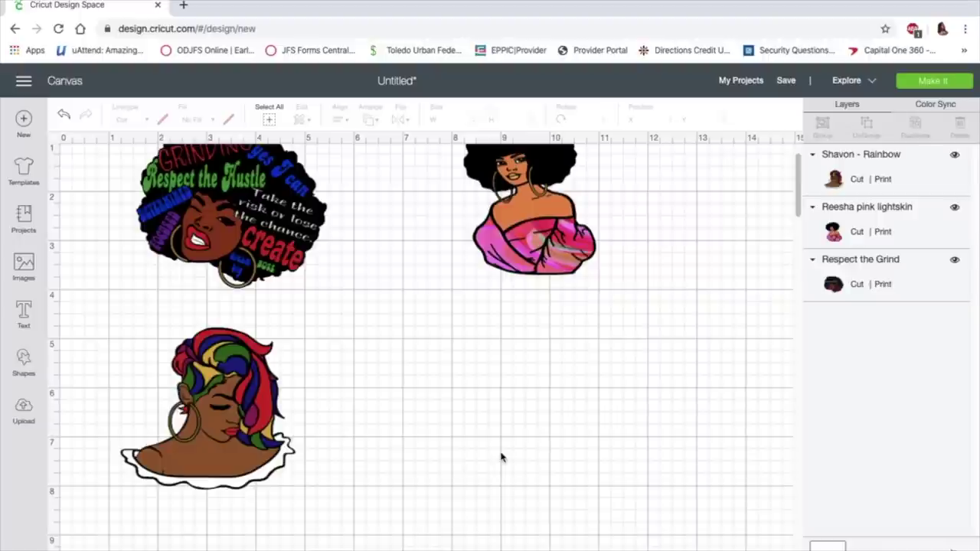
scroll(520, 372, up, 1)
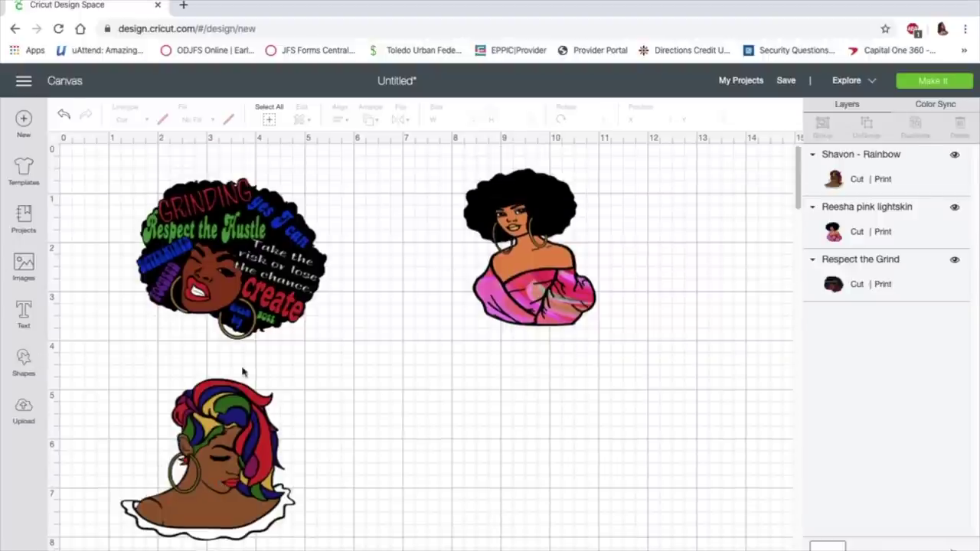
drag(227, 310, 195, 312)
drag(556, 276, 470, 266)
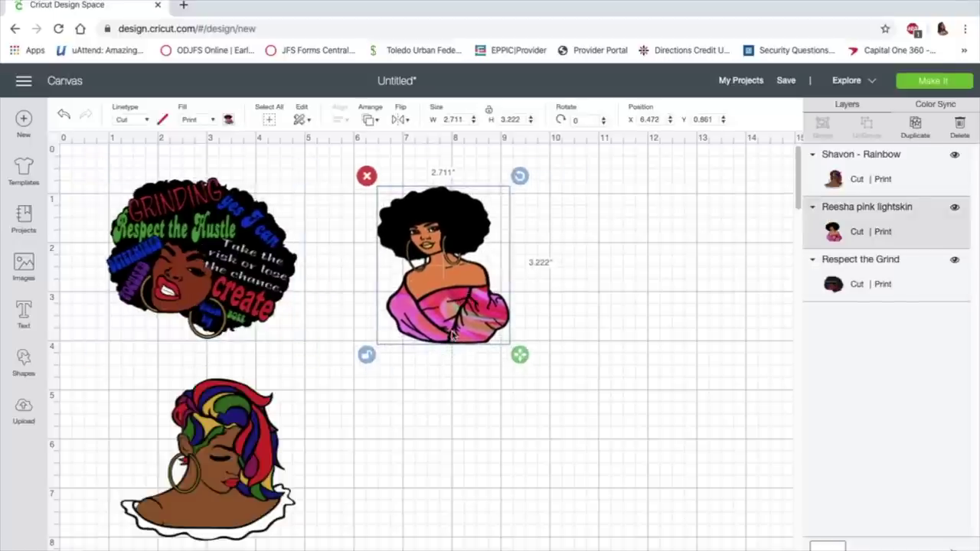
click(217, 450)
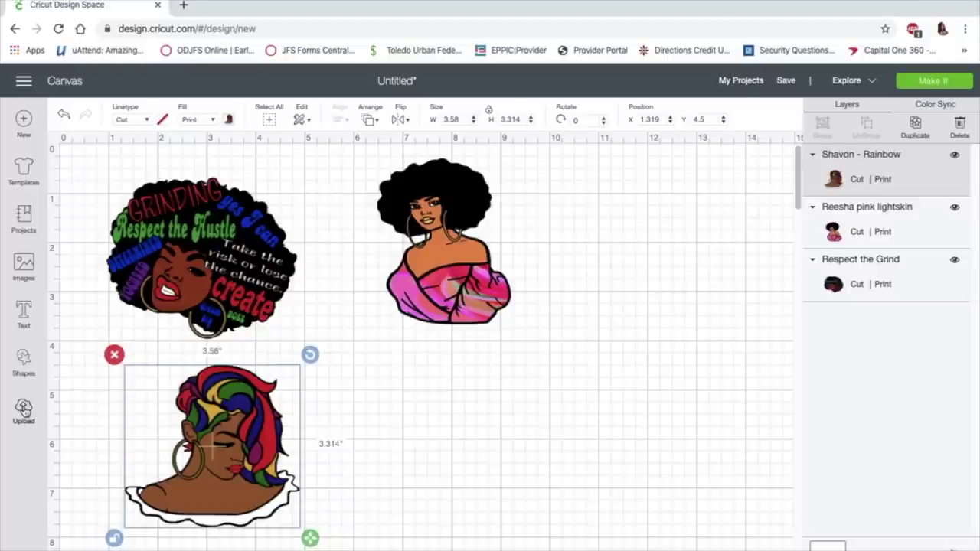
Step: Upload the pink BBW Church Lady image and select it from the recently uploaded images to insert on the canvas
click(25, 411)
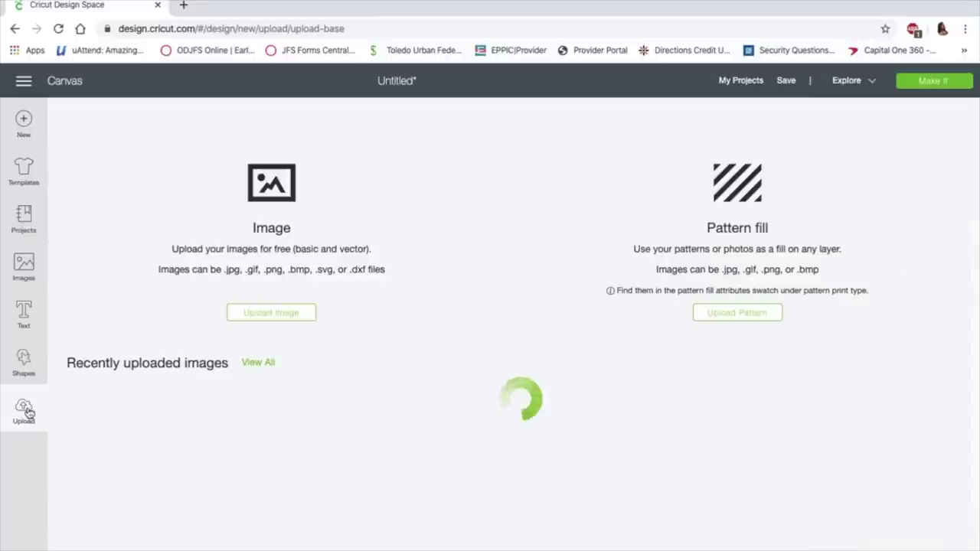
scroll(411, 448, down, 3)
scroll(411, 448, up, 3)
click(275, 319)
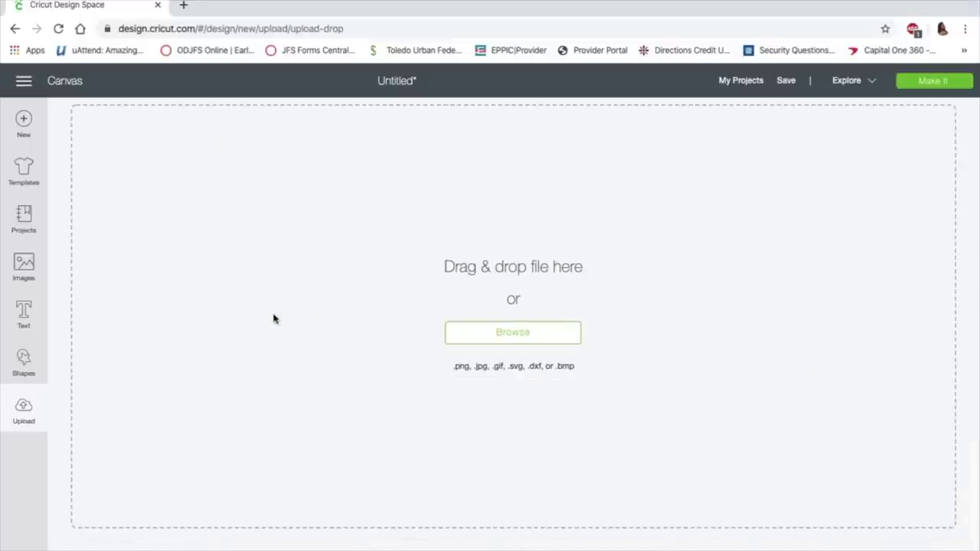
click(505, 334)
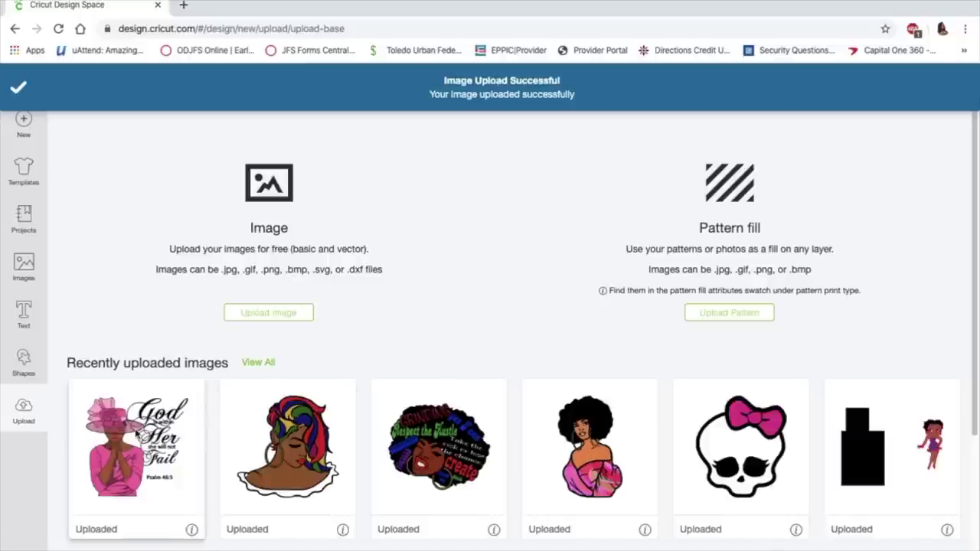
click(136, 435)
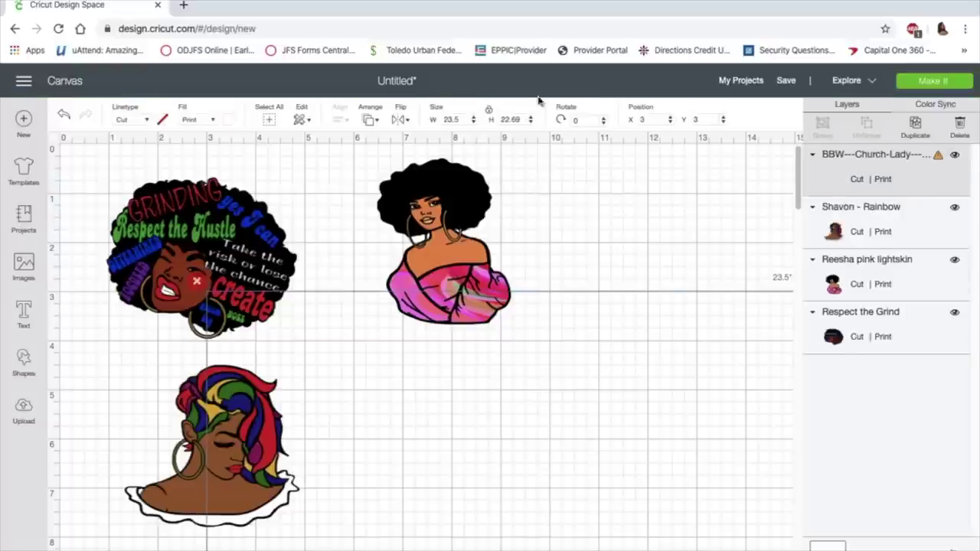
Step: Resize the church lady image to 3.3 inches high with locked proportions and move it beside the Shavon - Rainbow image
click(461, 121)
key(BackSpace)
text(3)
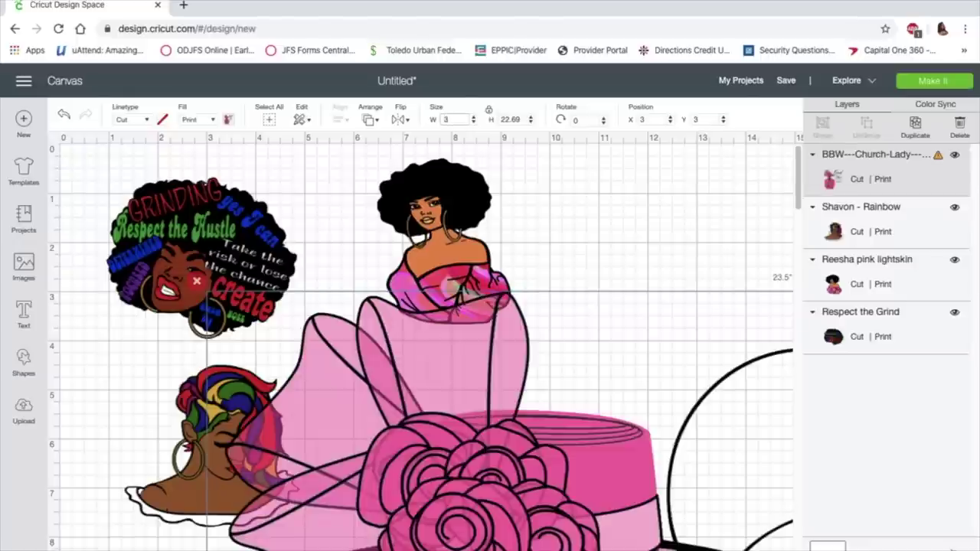
click(523, 121)
key(BackSpace)
key(BackSpace)
key(BackSpace)
key(BackSpace)
key(BackSpace)
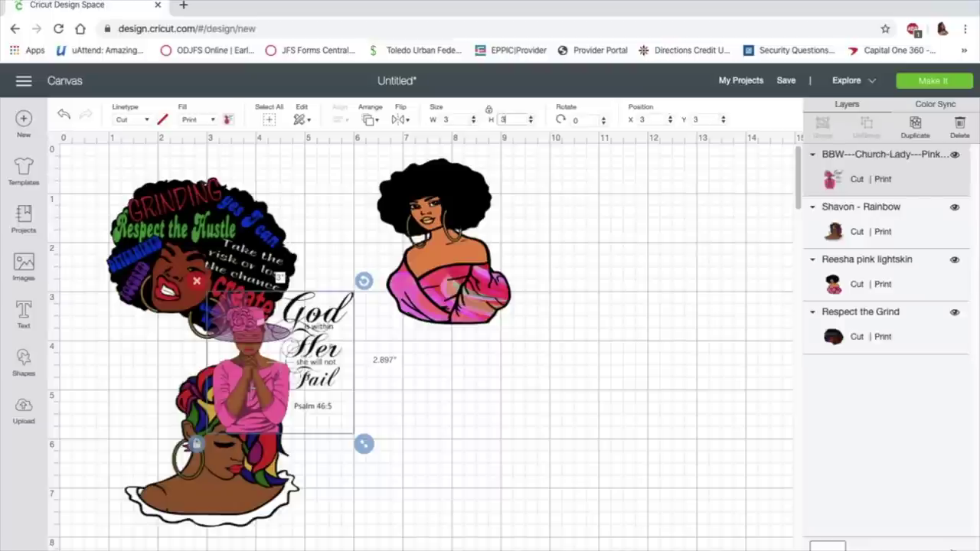
text(3.3)
key(Return)
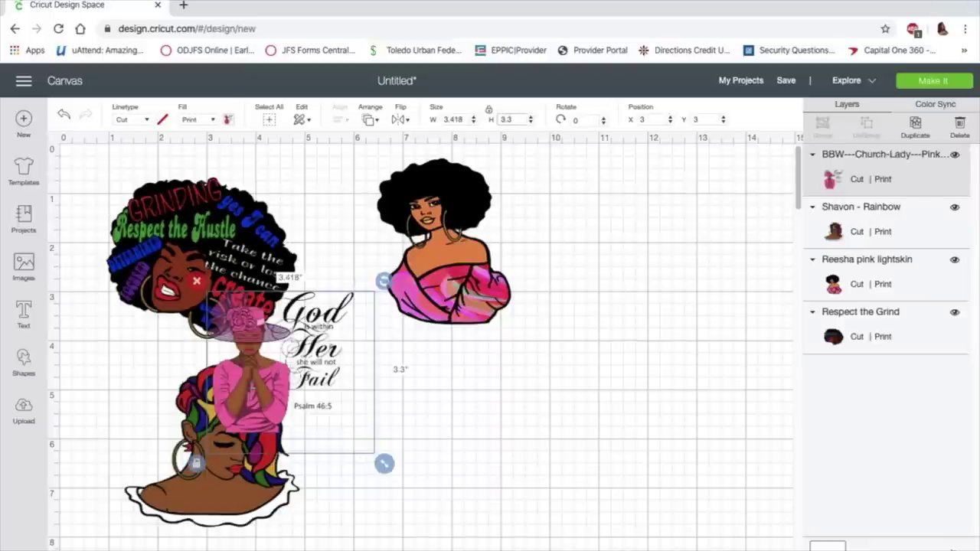
drag(297, 378, 467, 455)
click(713, 434)
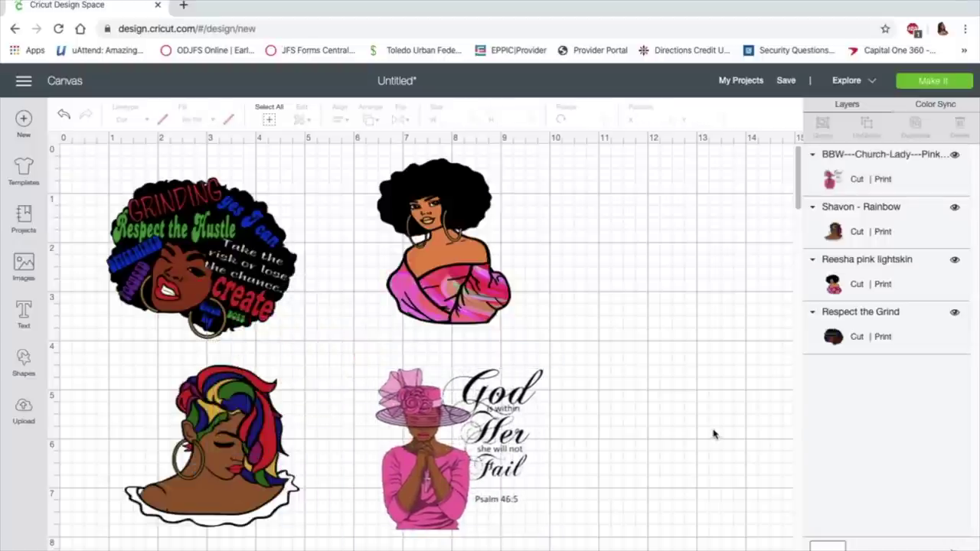
Step: Unlock the church lady image's proportions and resize it to about 3.67 by 3.29 inches at about X 6.1, Y 4.5
scroll(713, 434, down, 4)
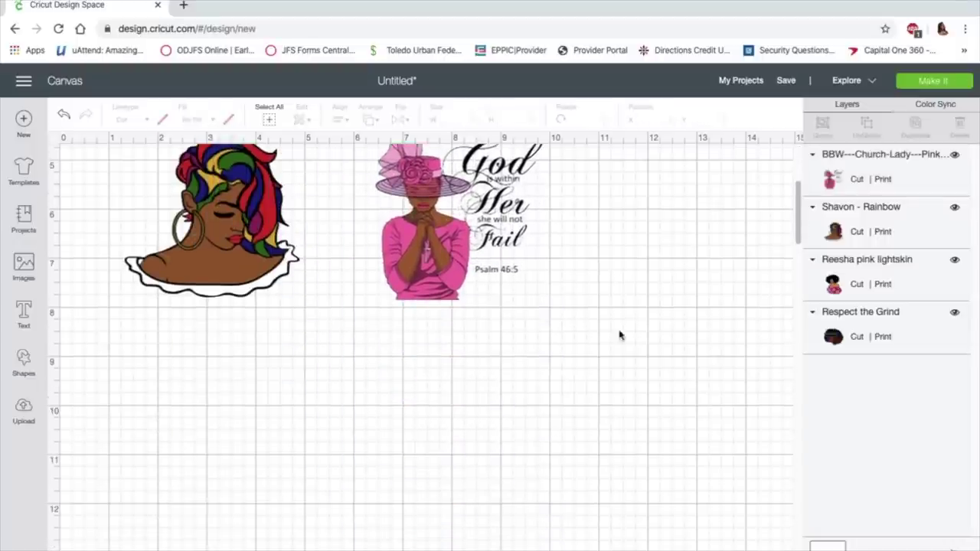
scroll(637, 329, up, 2)
scroll(637, 330, up, 4)
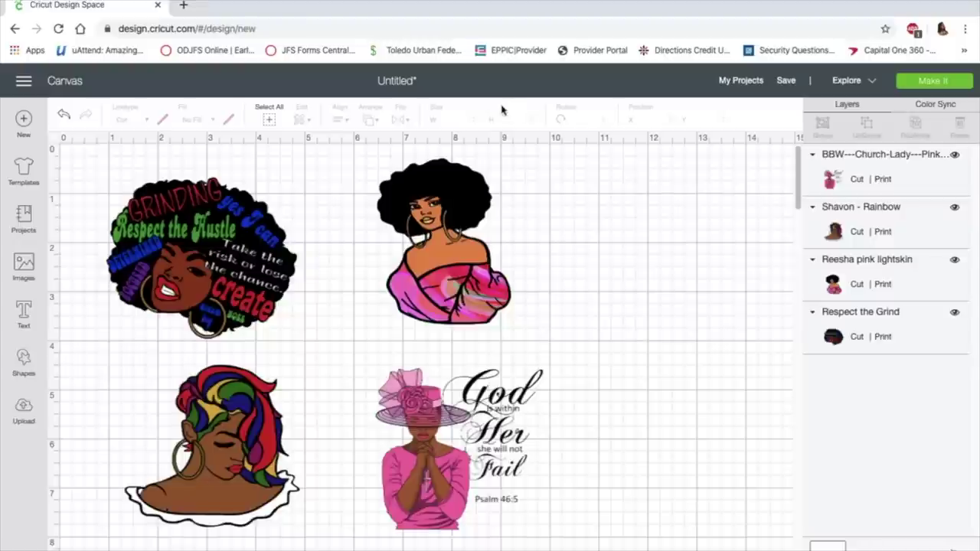
click(536, 432)
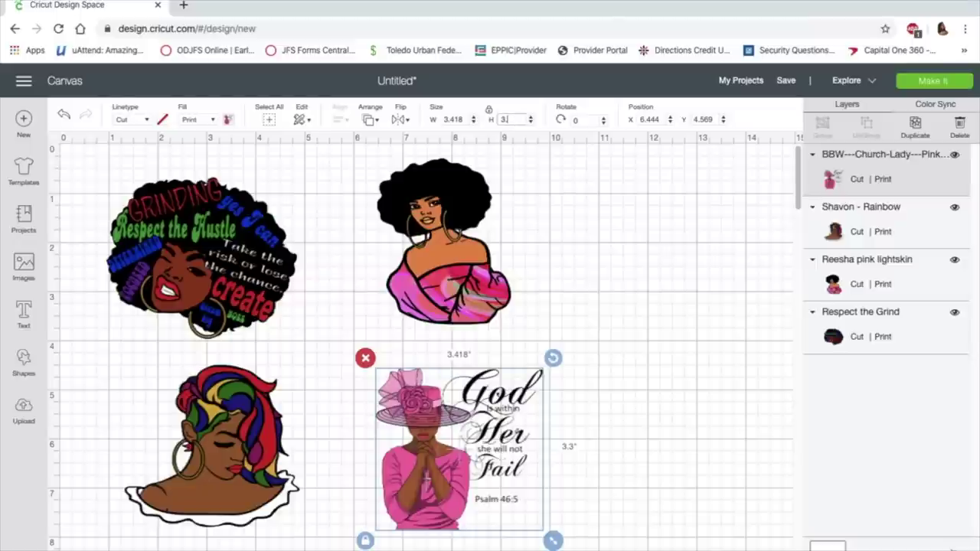
click(634, 410)
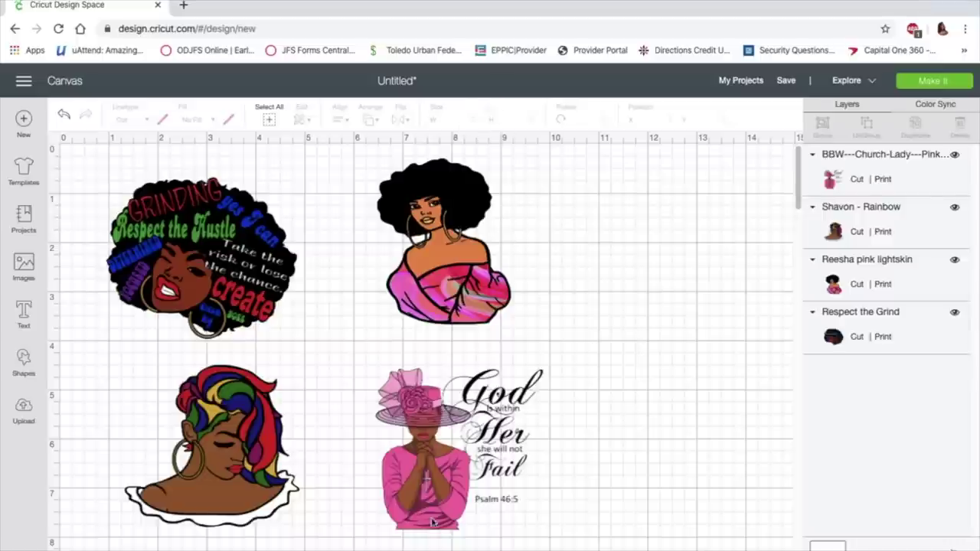
click(444, 496)
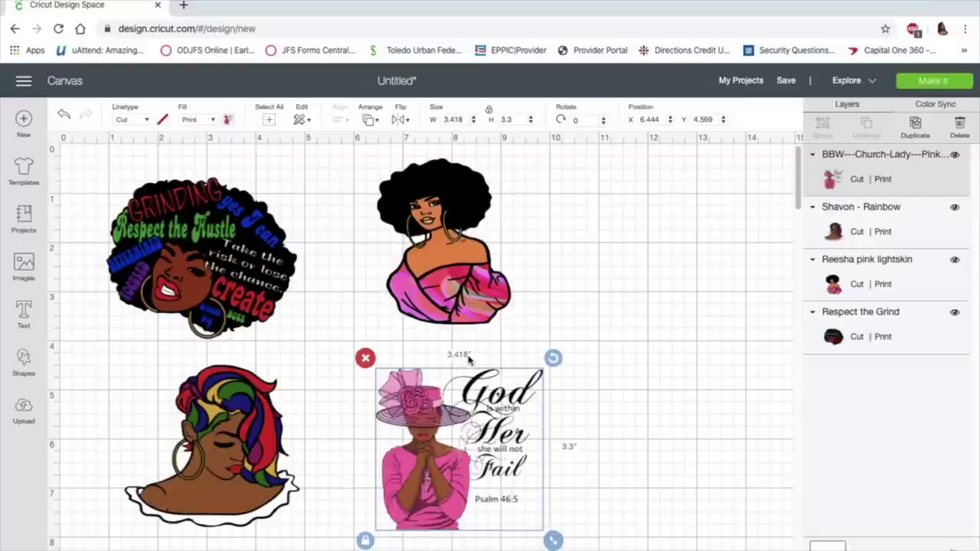
click(425, 247)
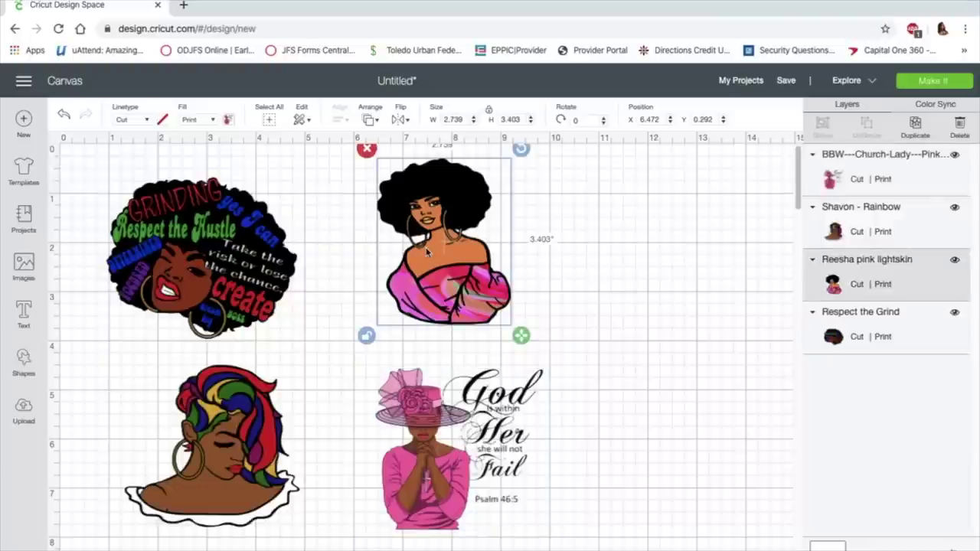
click(618, 483)
click(470, 454)
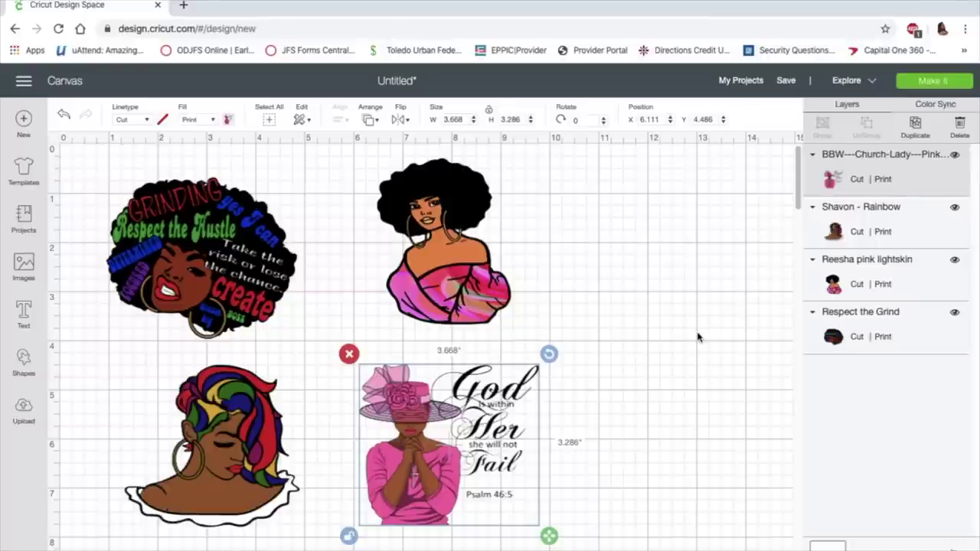
Step: Shift all four images closer together toward the canvas origin, placing the church lady image at about X 4.6, Y 3.8
drag(222, 289, 193, 264)
drag(427, 282, 376, 272)
drag(215, 508, 167, 491)
drag(430, 480, 384, 446)
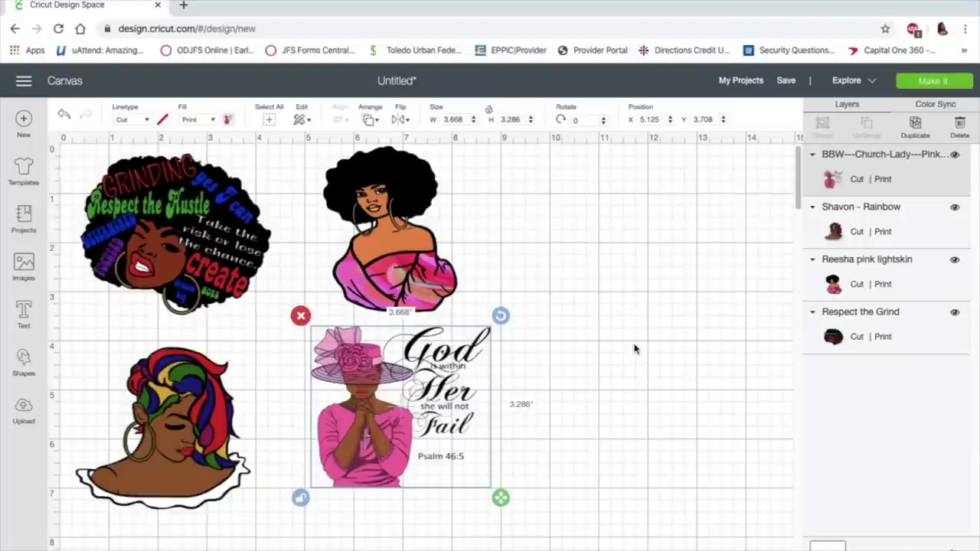
mouse_move(390, 418)
mouse_down()
mouse_move(373, 421)
mouse_move(380, 417)
mouse_up()
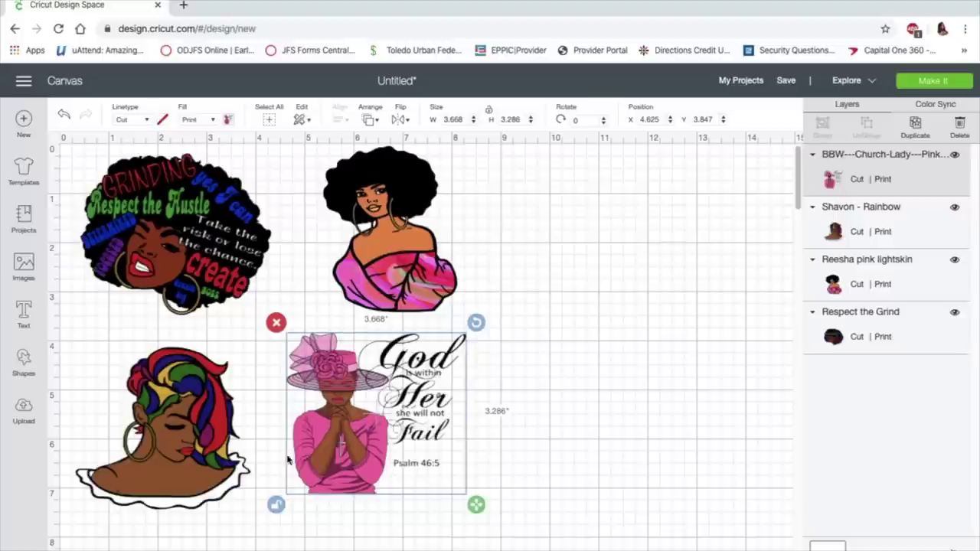
Step: Upload and insert the Shavon - Pink image beside the church lady, and stretch it to about 3.97 by 3.37 inches with unlocked proportions
click(24, 409)
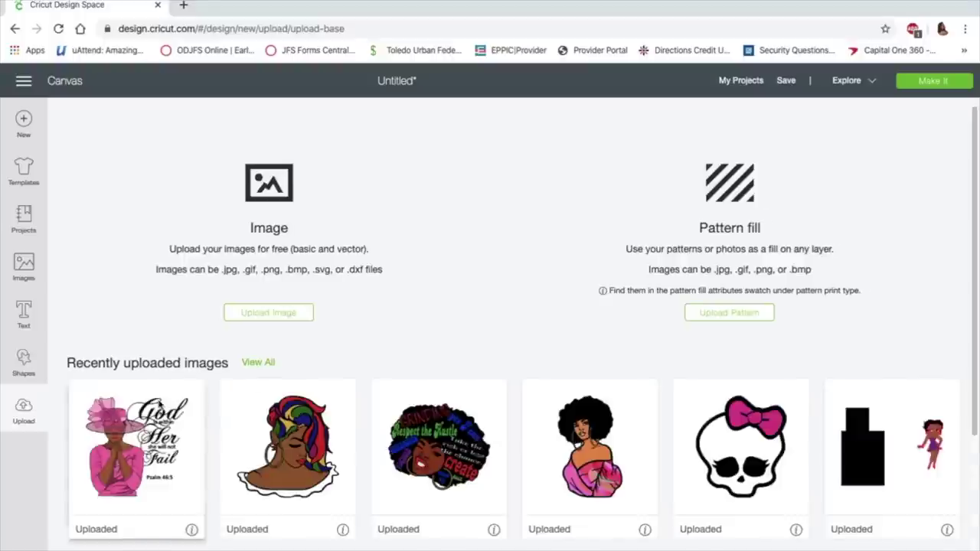
click(280, 314)
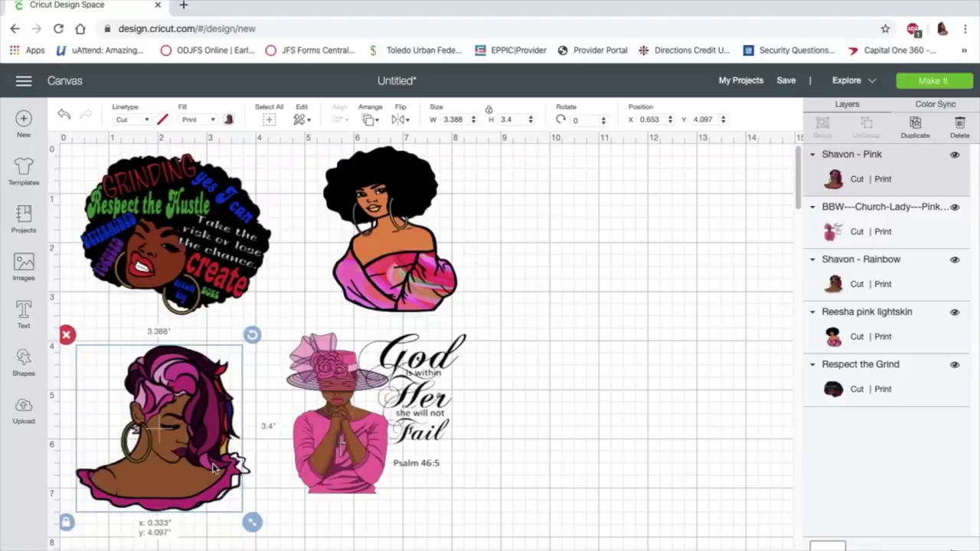
drag(215, 468, 592, 456)
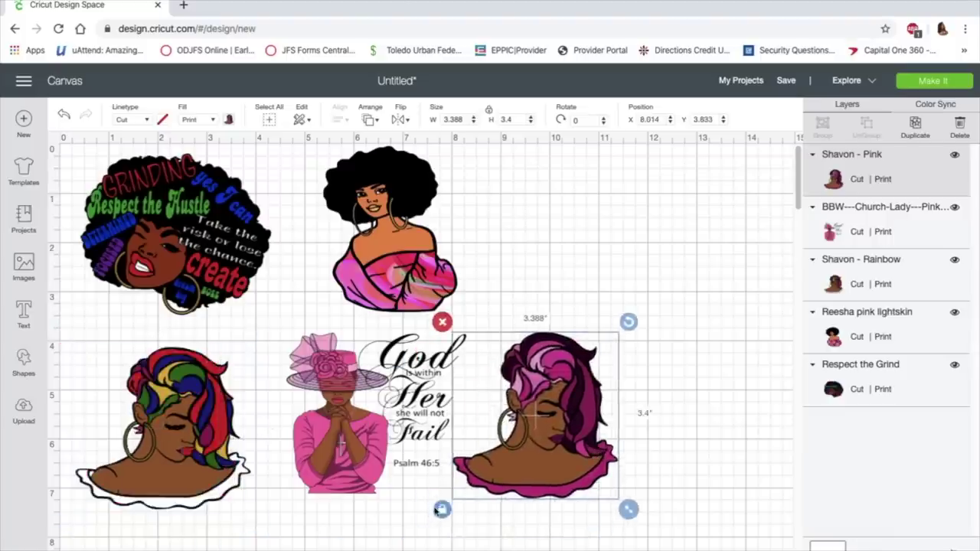
drag(628, 510, 657, 510)
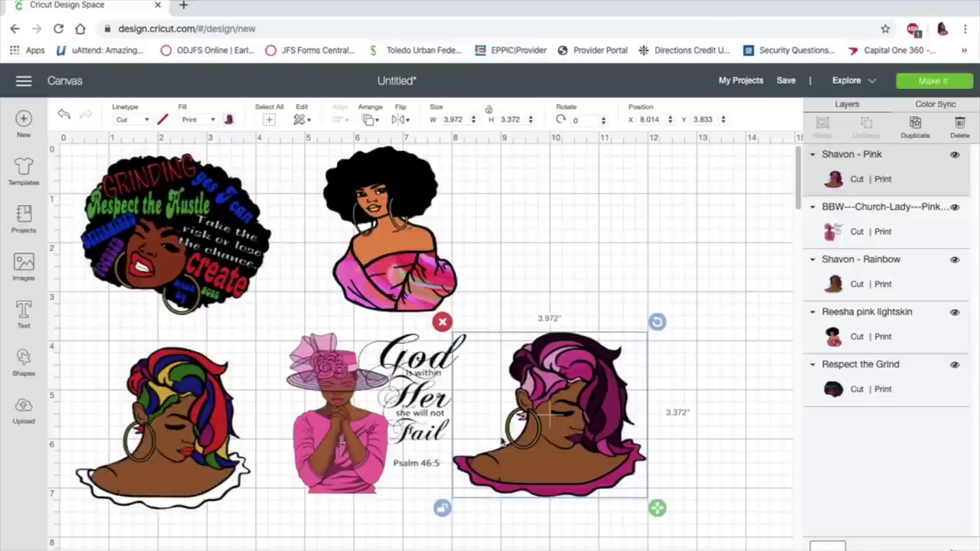
Step: Move the Shavon - Pink image below Shavon - Rainbow and nudge the church lady image to about X 4.9, Y 4.0
scroll(727, 513, down, 3)
drag(588, 288, 218, 493)
scroll(505, 448, up, 3)
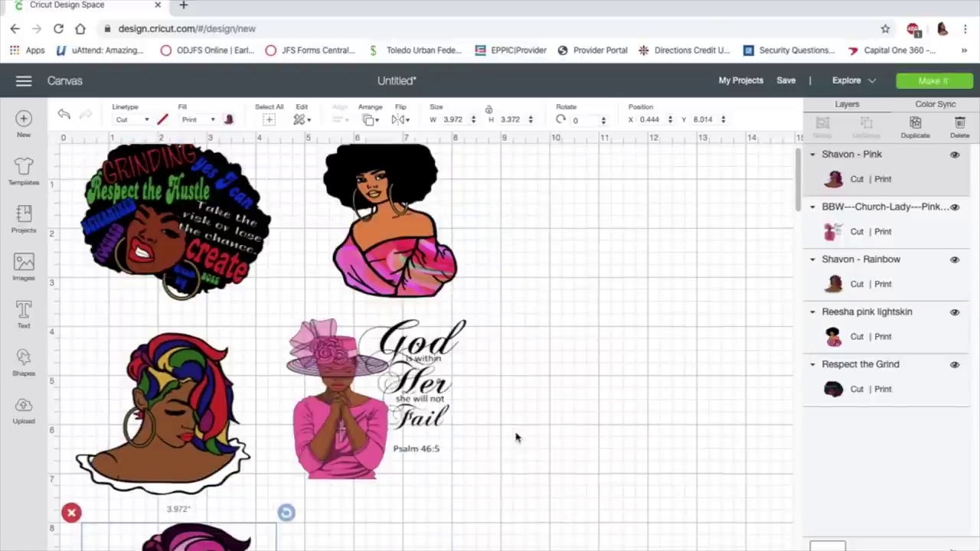
drag(392, 416, 408, 426)
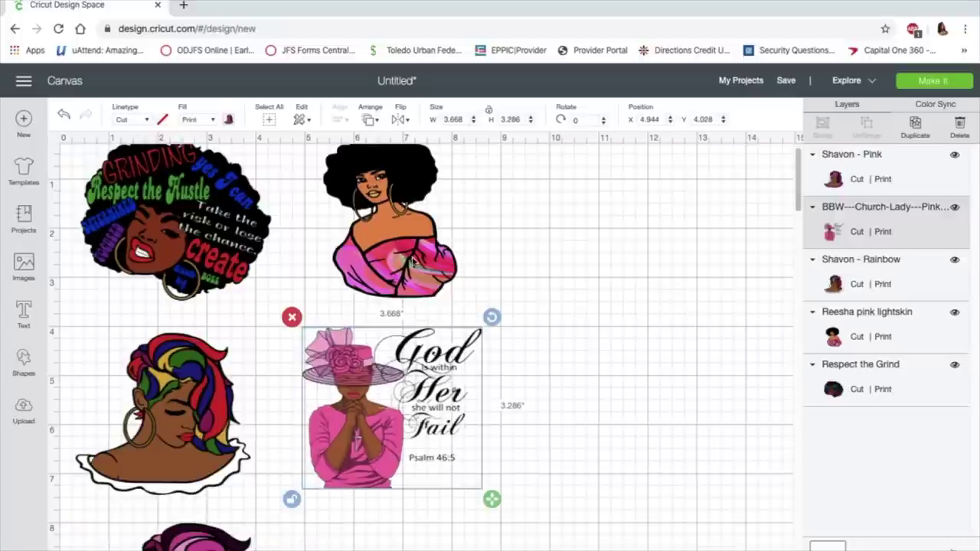
click(193, 246)
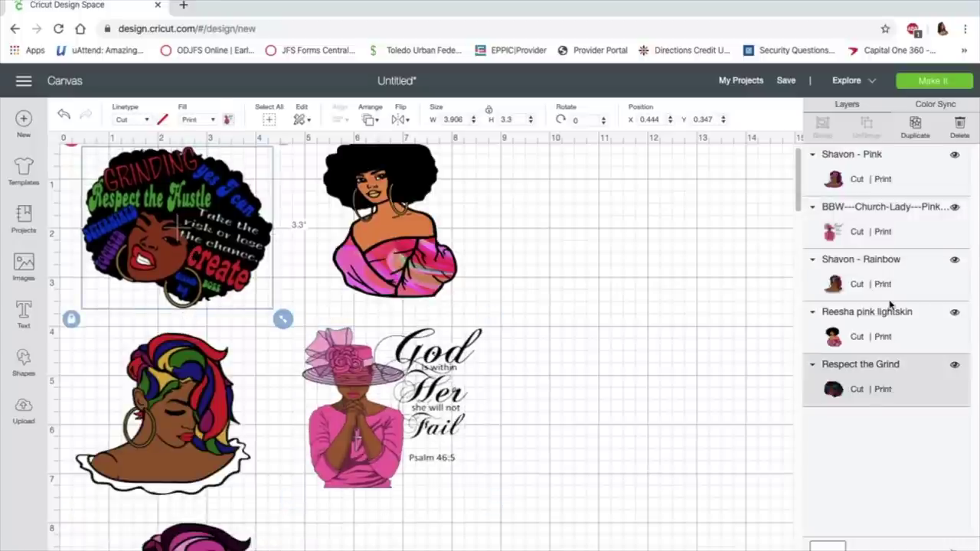
Step: Send the project to the mat preview, move Shavon - Pink slightly down on the first mat, and review the second mat
click(954, 84)
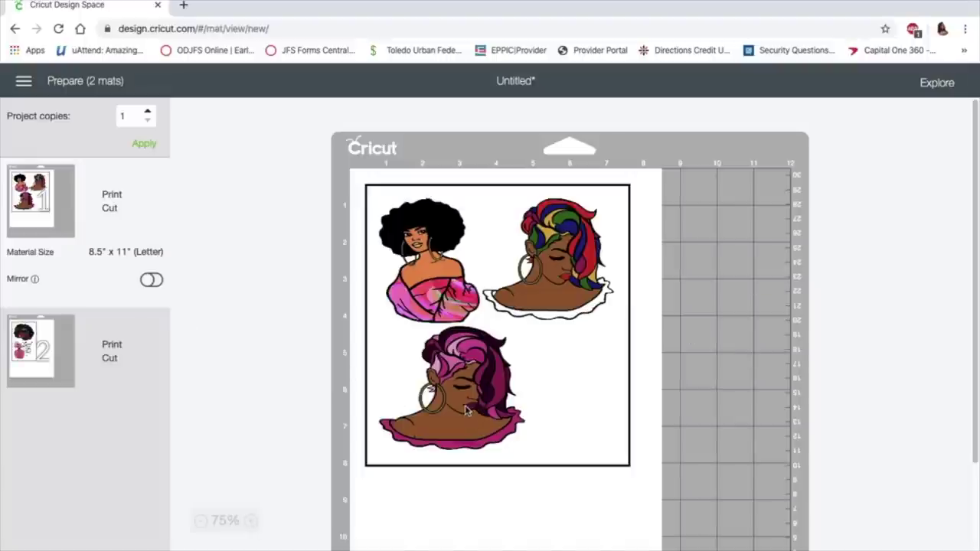
drag(467, 409, 451, 418)
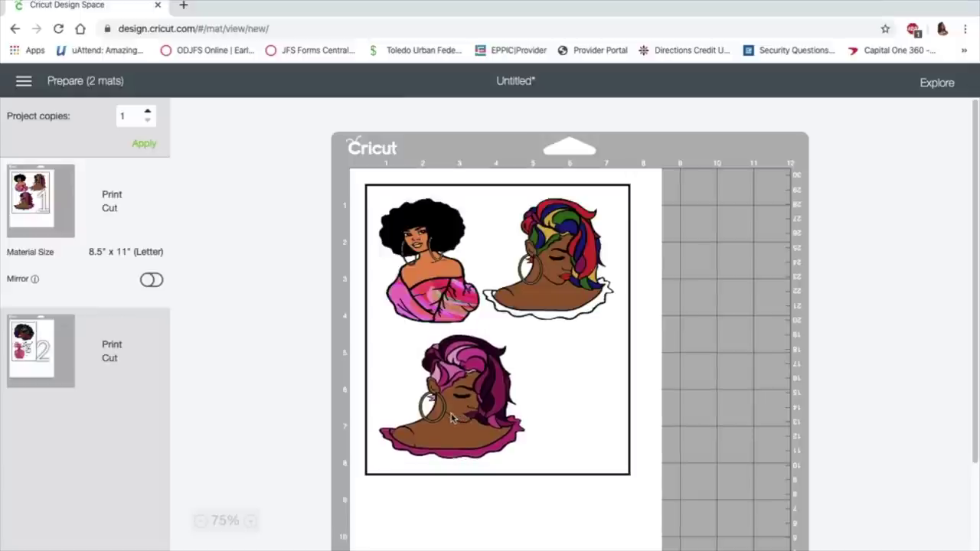
click(32, 343)
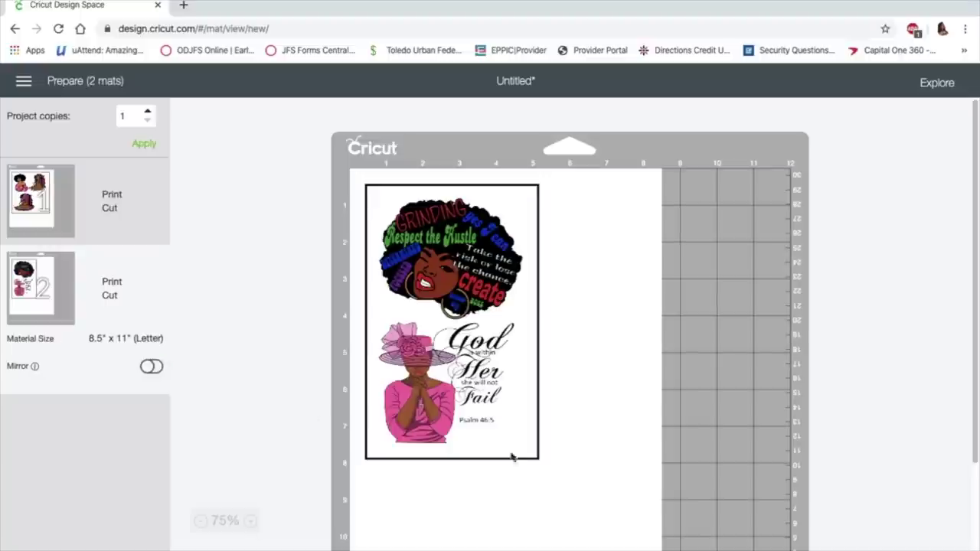
scroll(507, 428, down, 3)
scroll(507, 390, up, 3)
Step: Turn on Mirror for both mats and print one copy of the second mat on the EPSON WF-7710 Series without bleed
click(61, 229)
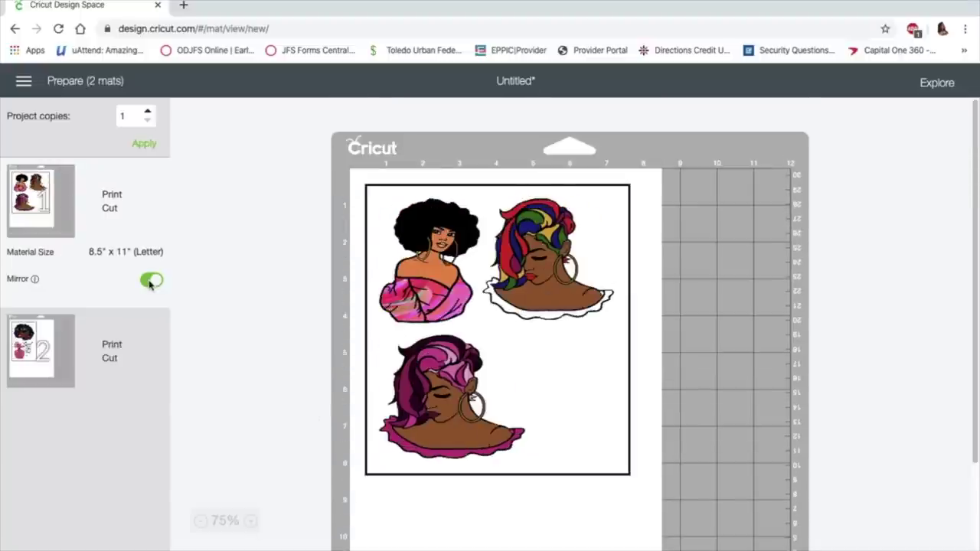
click(92, 351)
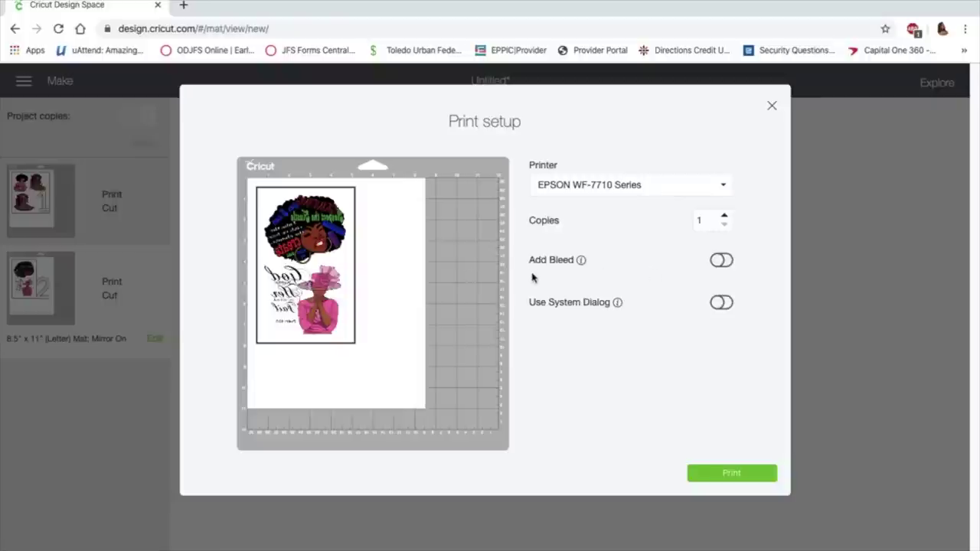
click(721, 475)
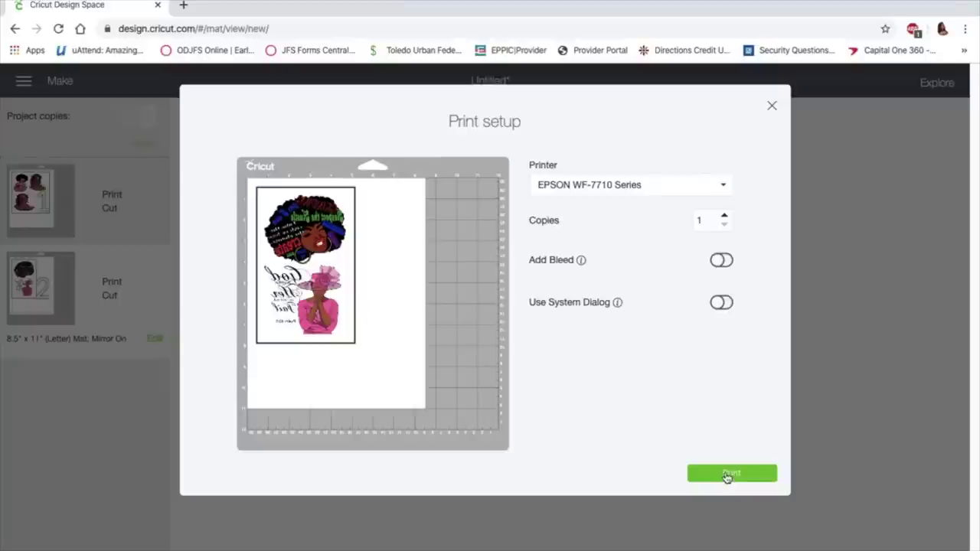